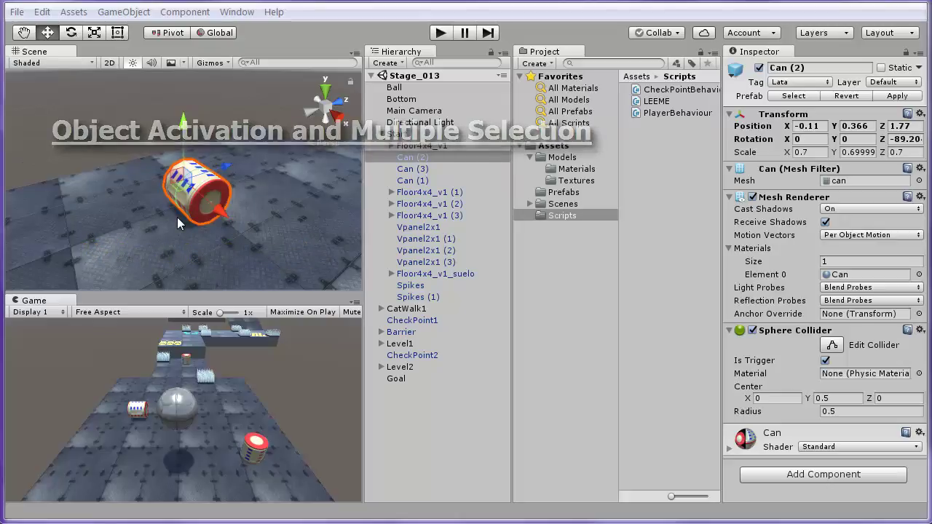
- Deactivate Can (2) so it vanishes from the level, orbiting the Scene view to check
click(412, 161)
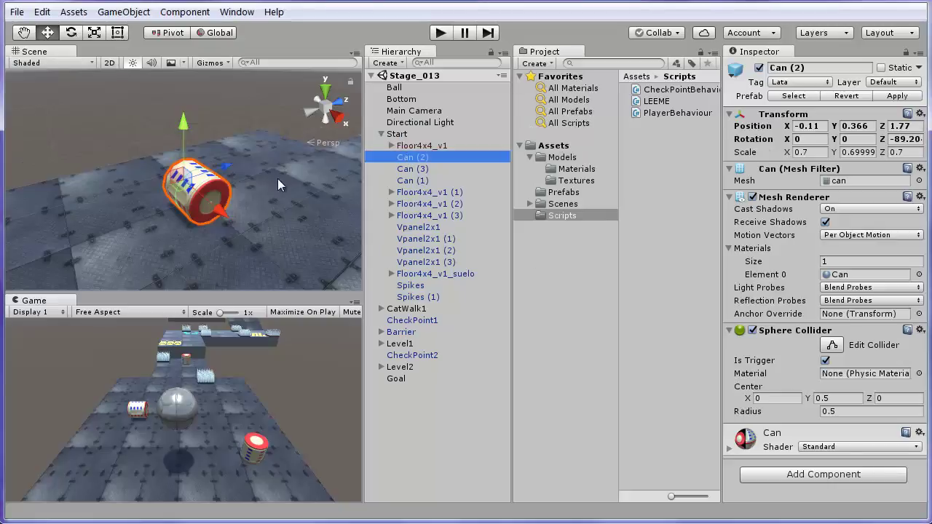
scroll(214, 182, down, 4)
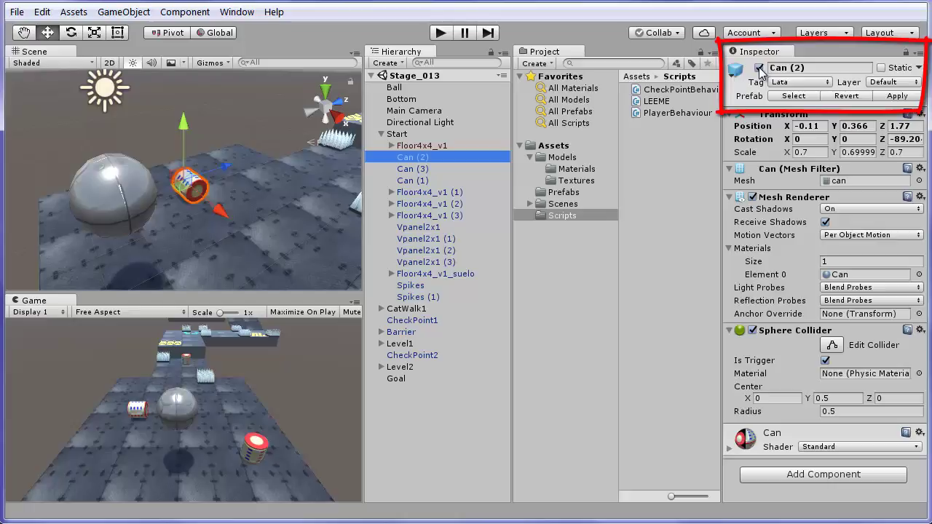
click(759, 68)
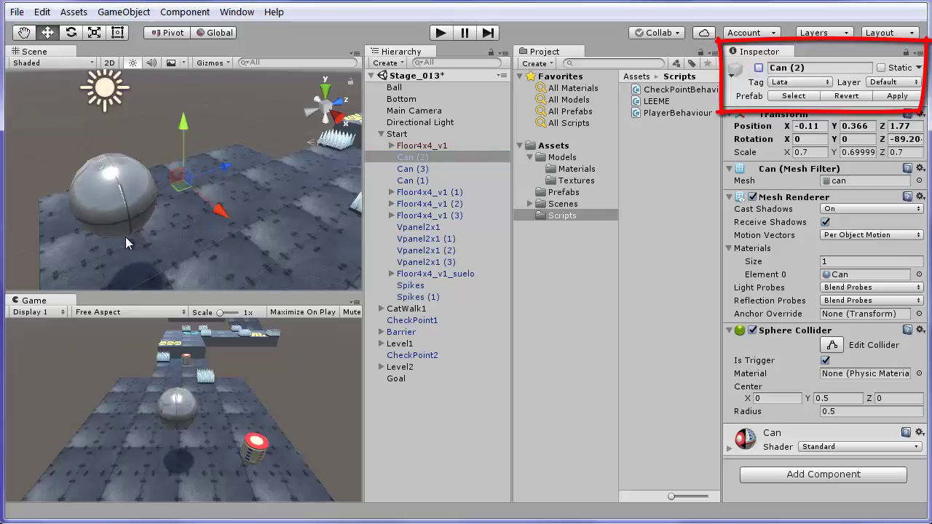
mouse_move(94, 223)
alt+mouse_down()
mouse_move(327, 260)
mouse_move(156, 193)
mouse_move(281, 230)
mouse_move(277, 185)
mouse_move(230, 195)
alt+mouse_up()
alt+drag(138, 217, 193, 265)
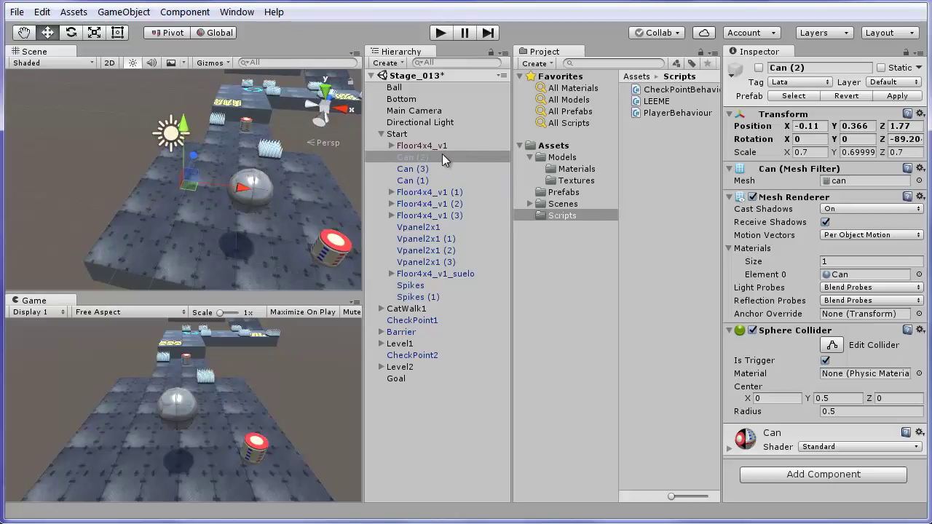
- Reselect Can (2) and tick its active checkbox so it reappears
click(414, 182)
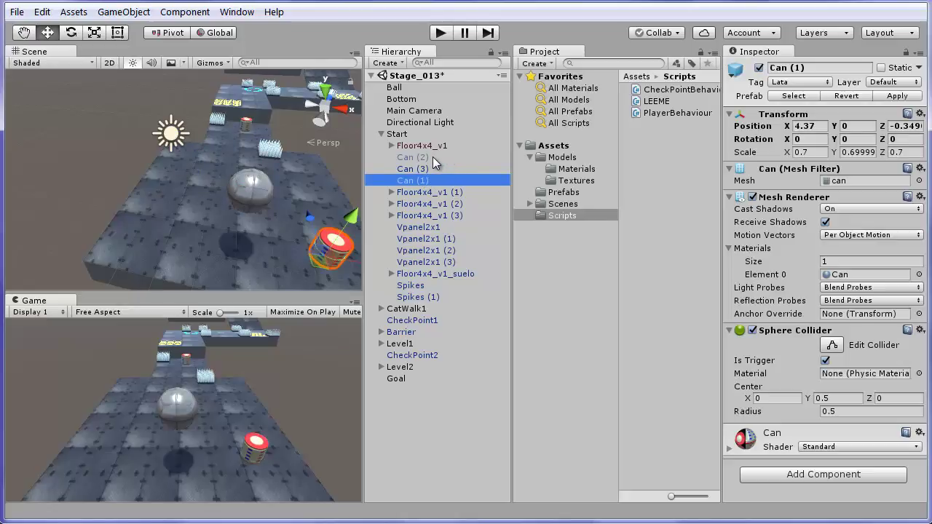
click(432, 157)
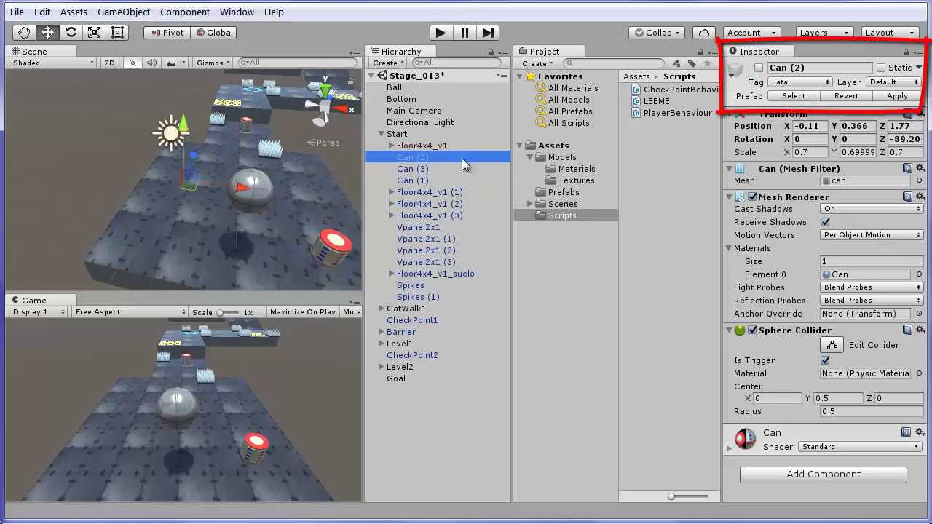
click(758, 68)
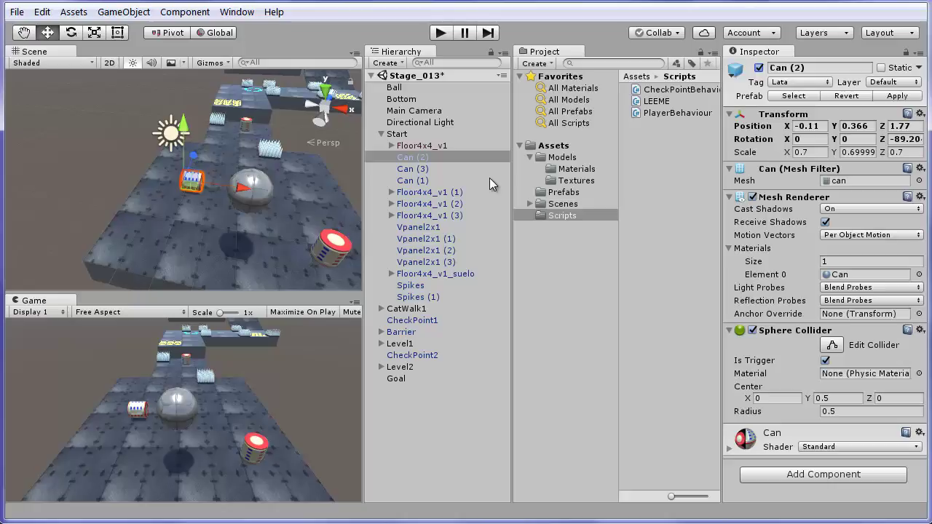
- Deactivate the Start floor group, pan with the Hand tool, then reactivate Start
click(399, 135)
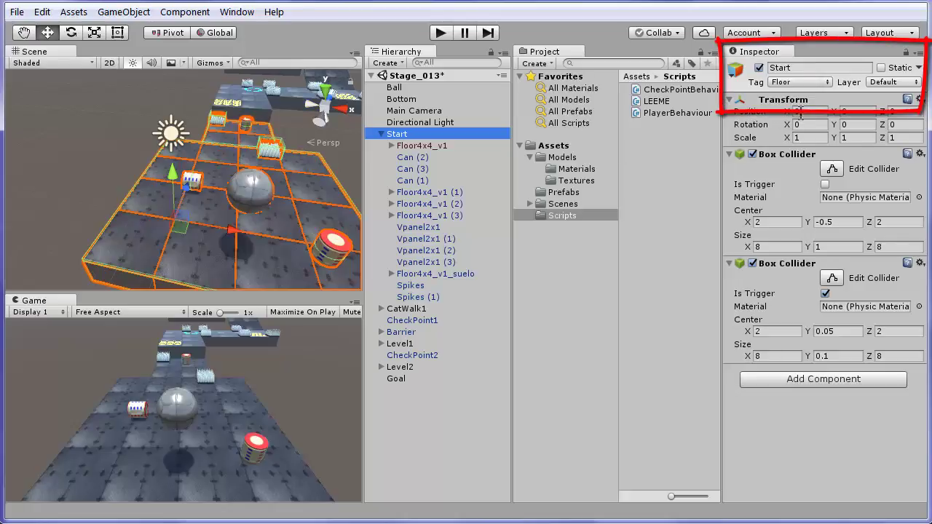
click(759, 68)
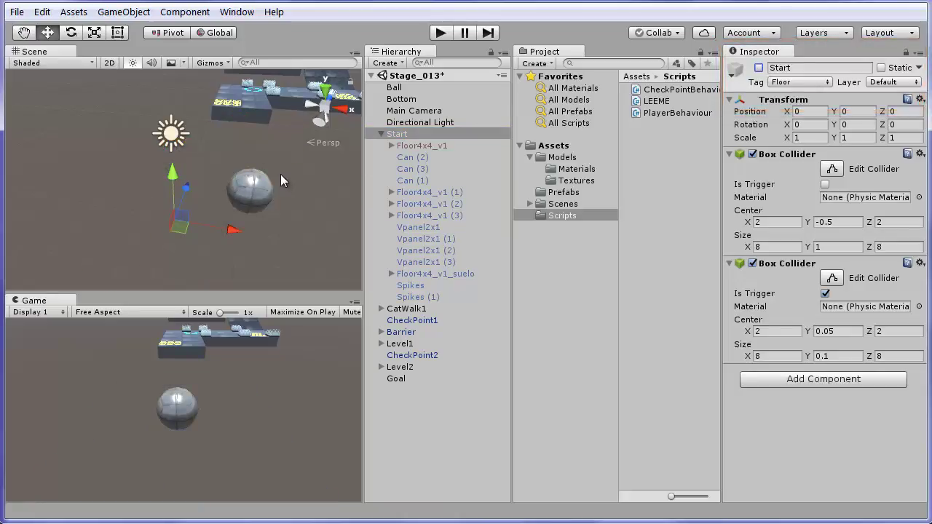
key(q)
mouse_move(280, 173)
mouse_down()
mouse_move(267, 167)
mouse_move(275, 173)
mouse_up()
key(w)
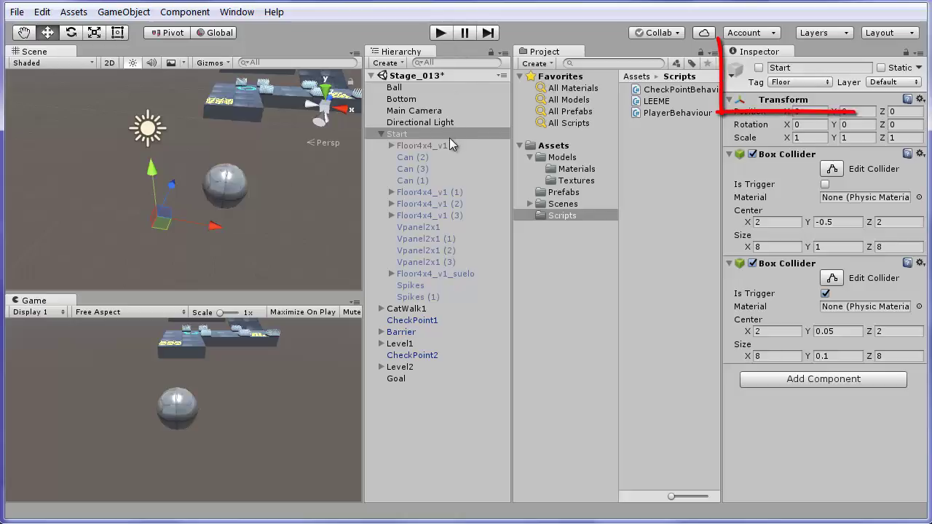
click(758, 67)
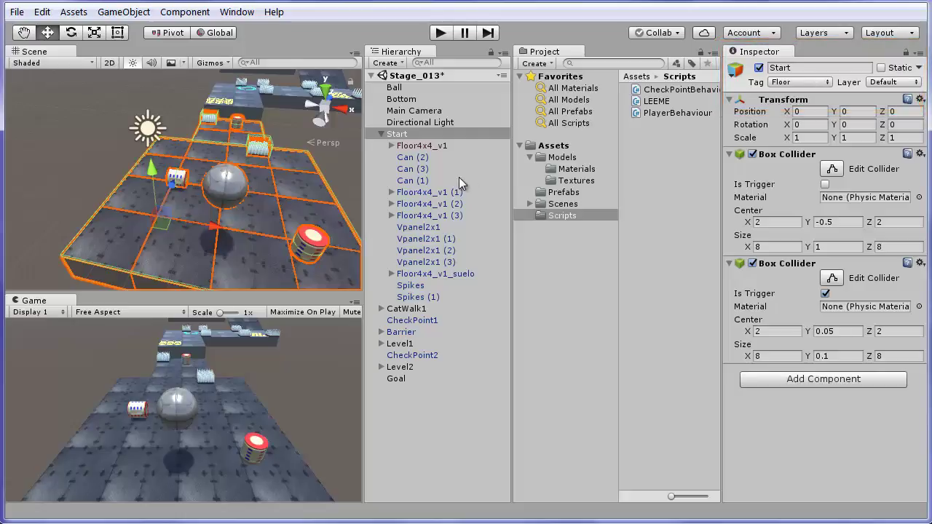
- Select Can (1), collapse its Mesh Filter, Mesh Renderer and Sphere Collider, then add Can (2) and Can (3)
click(317, 246)
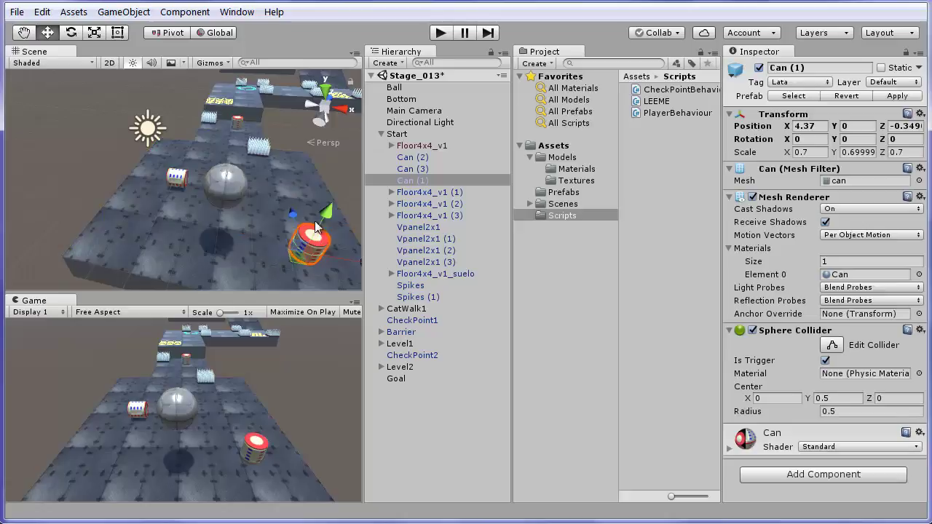
click(730, 169)
click(729, 182)
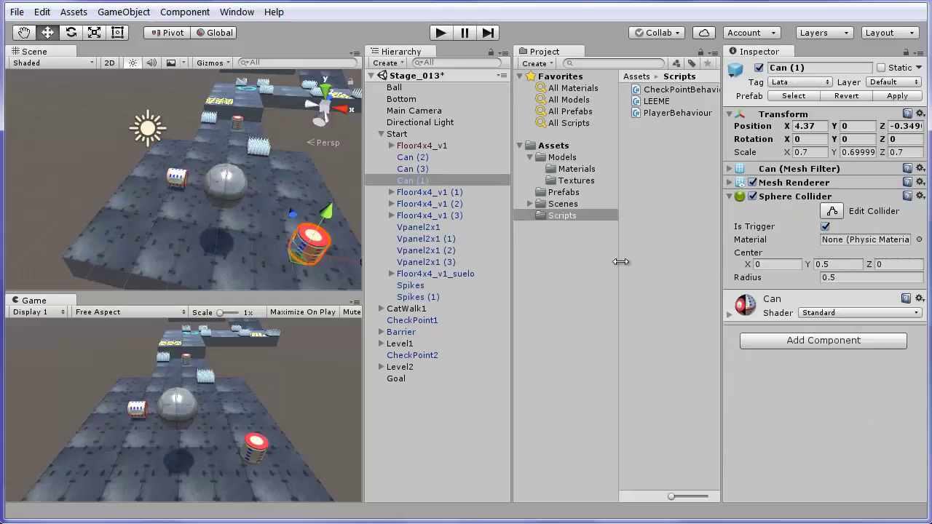
click(729, 196)
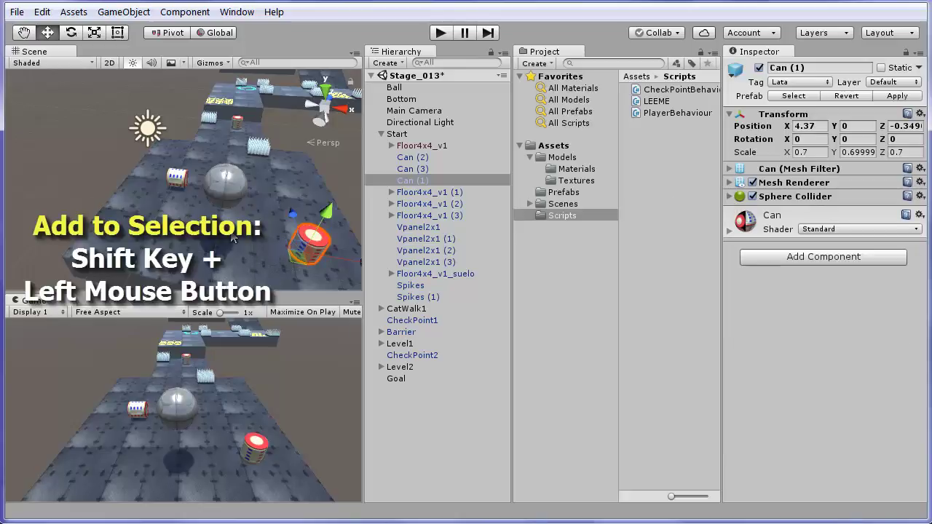
shift+click(175, 178)
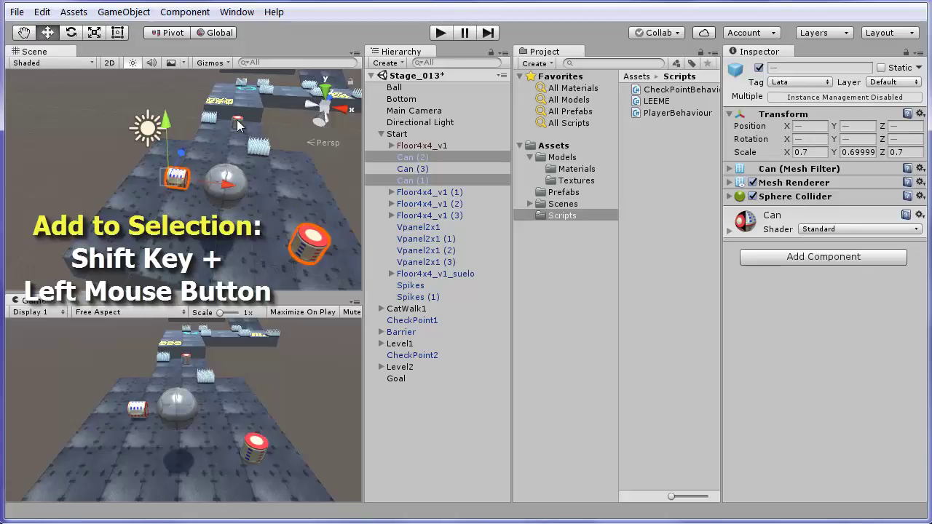
shift+click(237, 126)
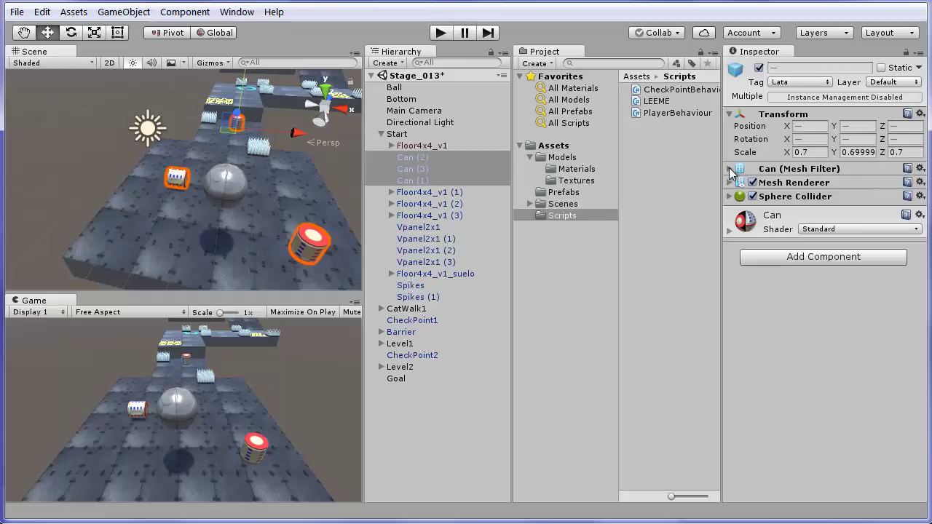
- Expand the shared Mesh Filter, Mesh Renderer, Sphere Collider and Can material sections for the three cans
click(730, 169)
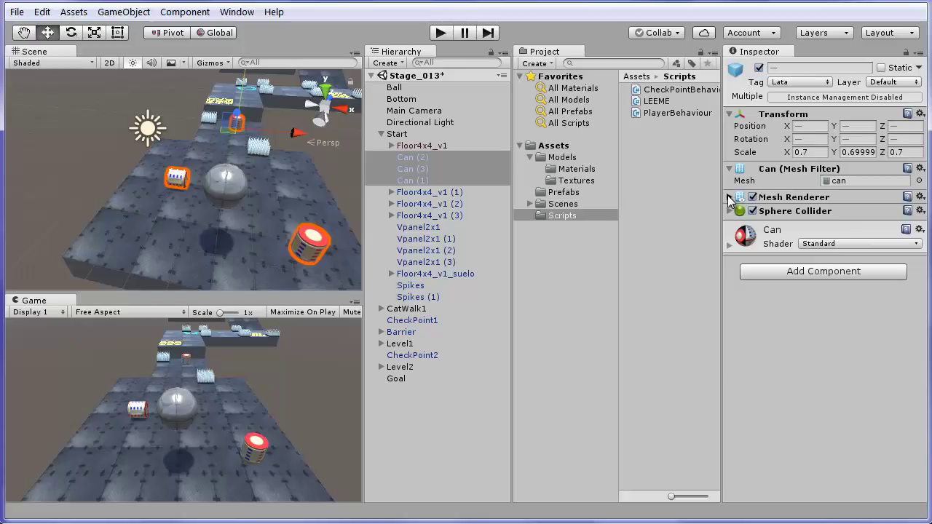
click(730, 197)
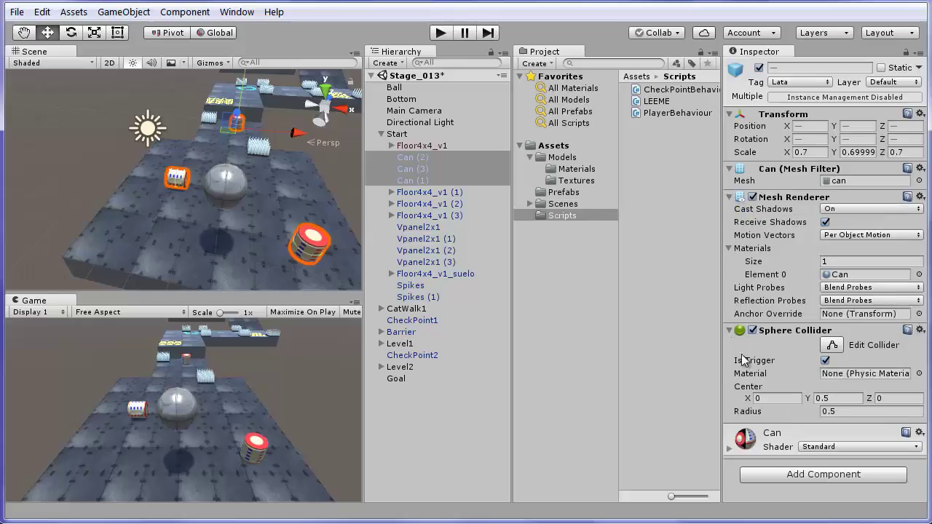
click(729, 330)
click(731, 447)
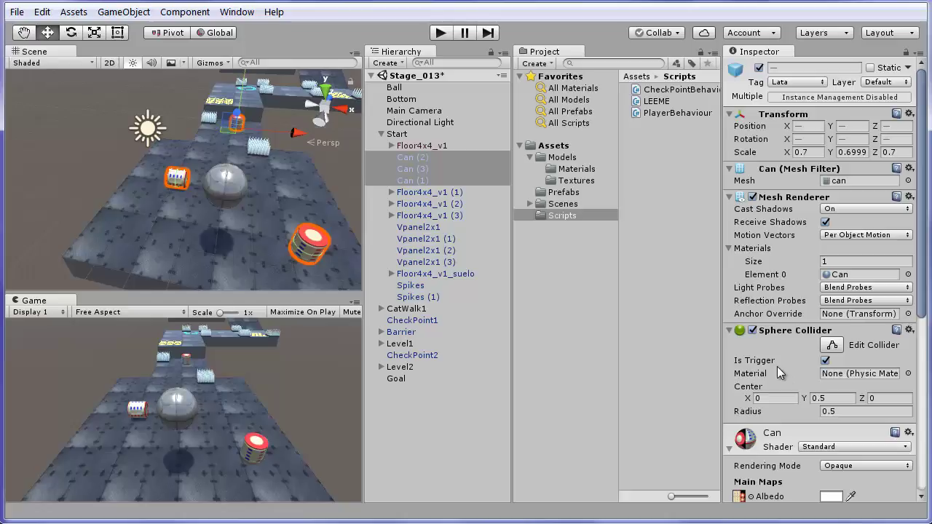
mouse_move(785, 294)
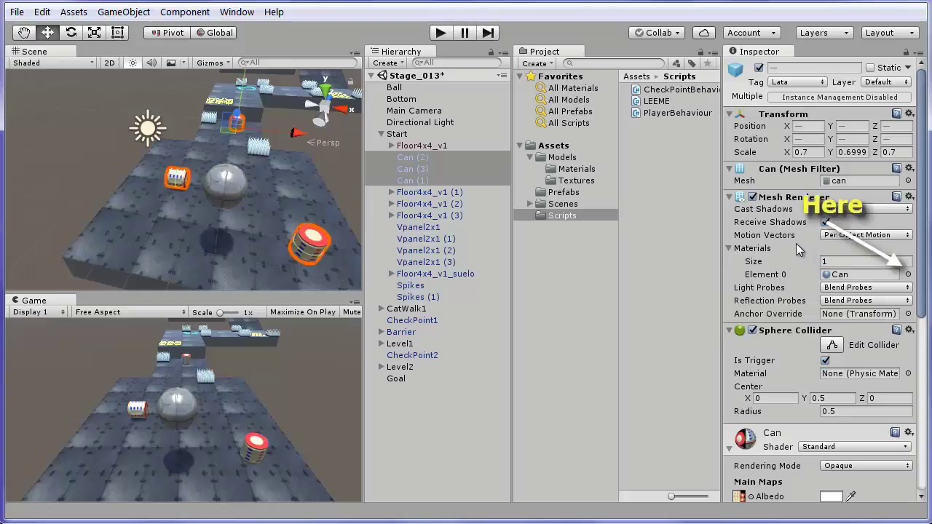
click(908, 275)
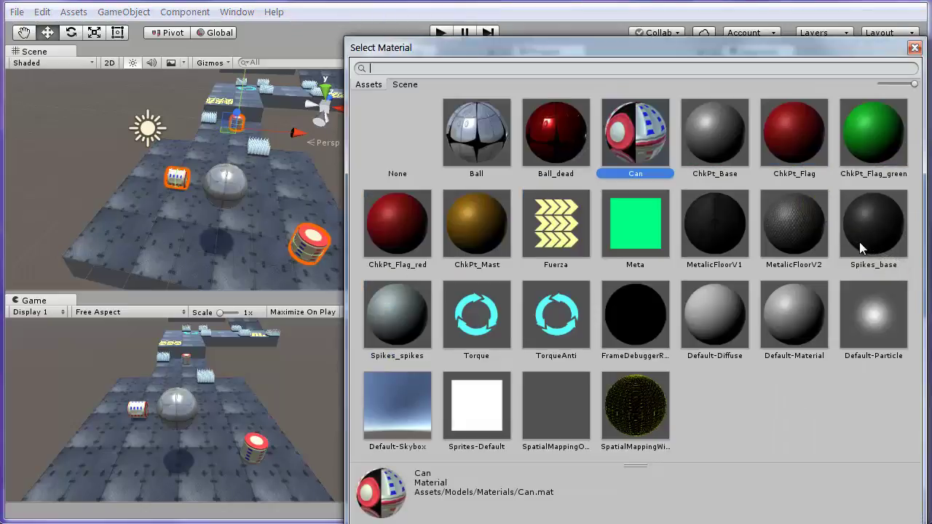
click(560, 137)
click(461, 169)
click(406, 226)
click(470, 218)
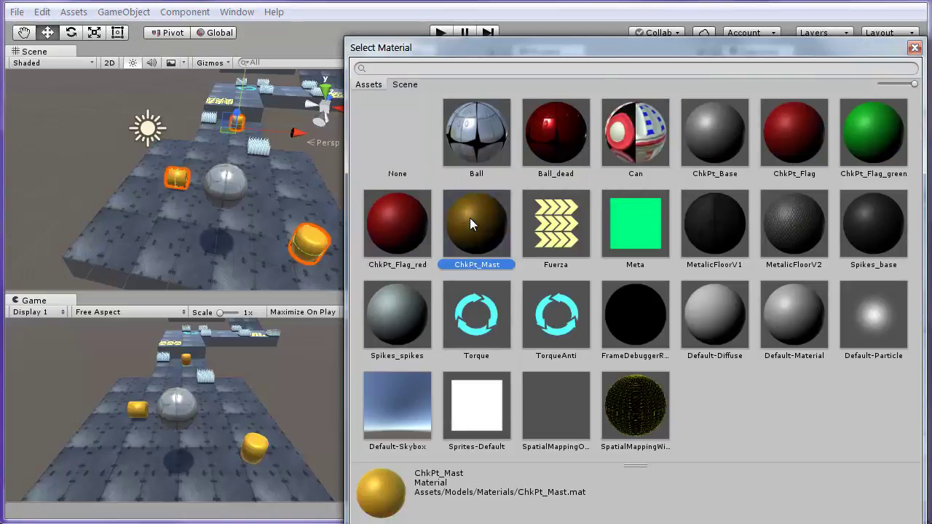
click(735, 138)
click(799, 142)
click(863, 142)
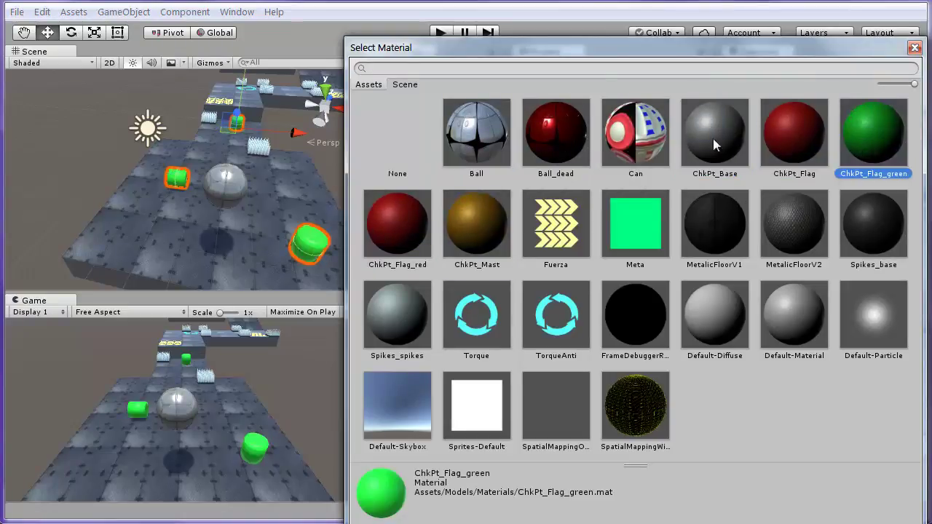
click(636, 137)
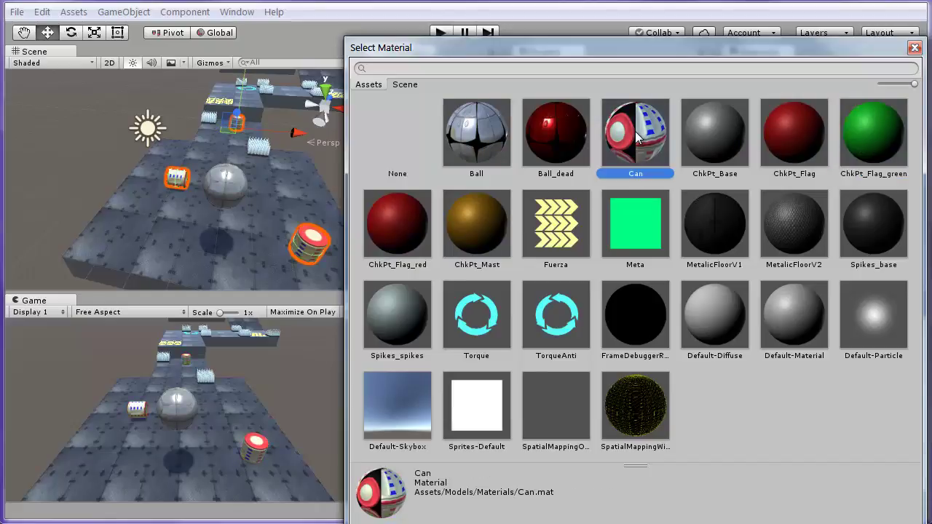
click(914, 48)
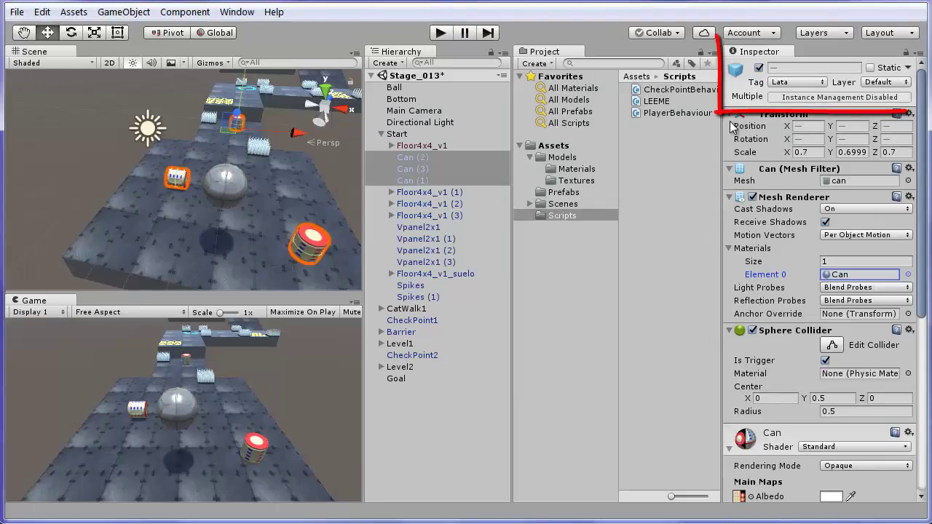
- Deactivate all three selected cans at once, then reactivate them
click(759, 68)
click(759, 68)
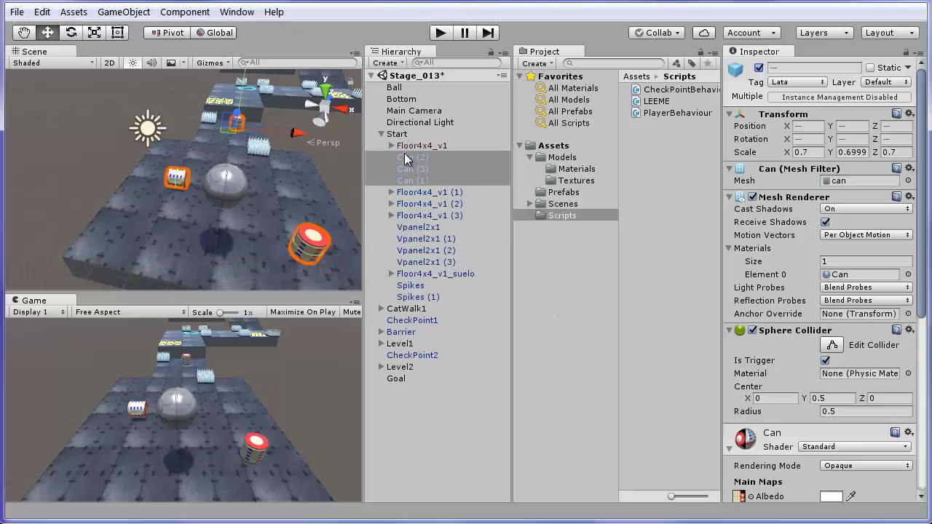
- Place a Can prefab from Assets/Prefabs near the ball, raise it slightly, and set Rotation Z to 0
click(444, 205)
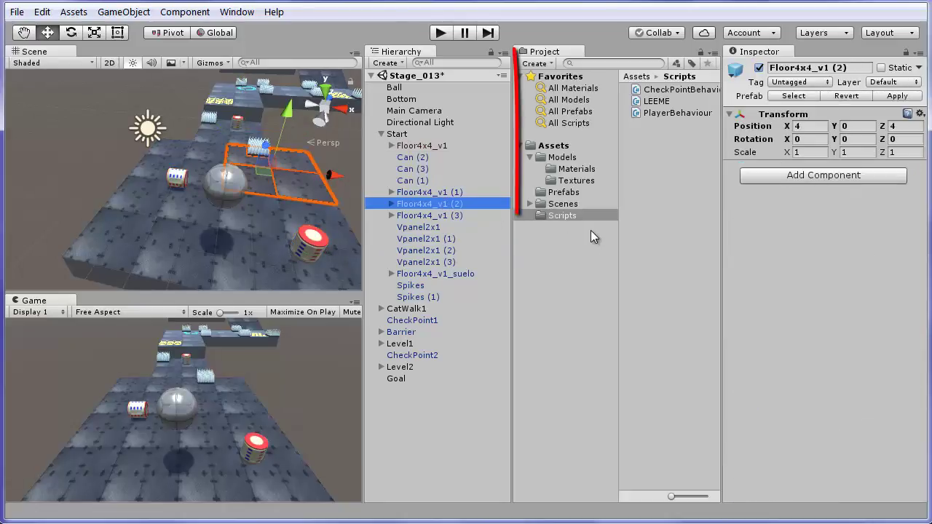
click(570, 195)
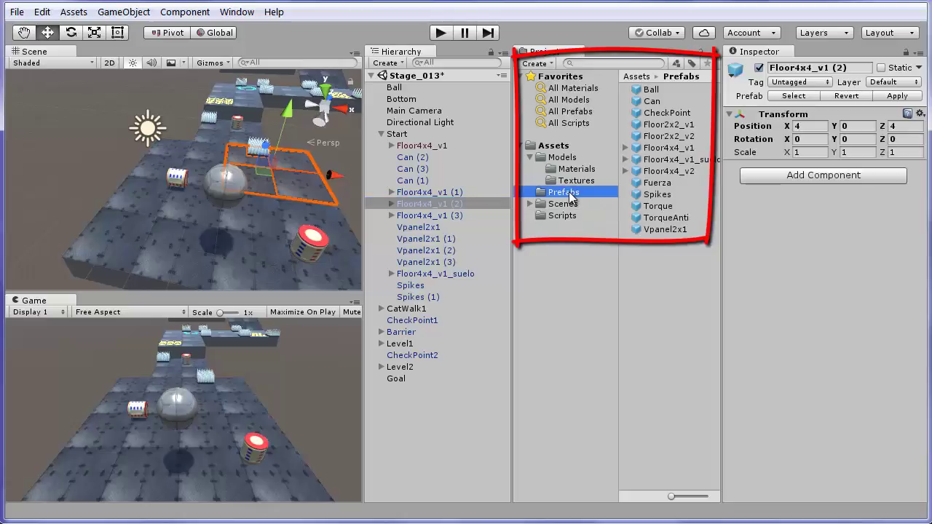
click(653, 102)
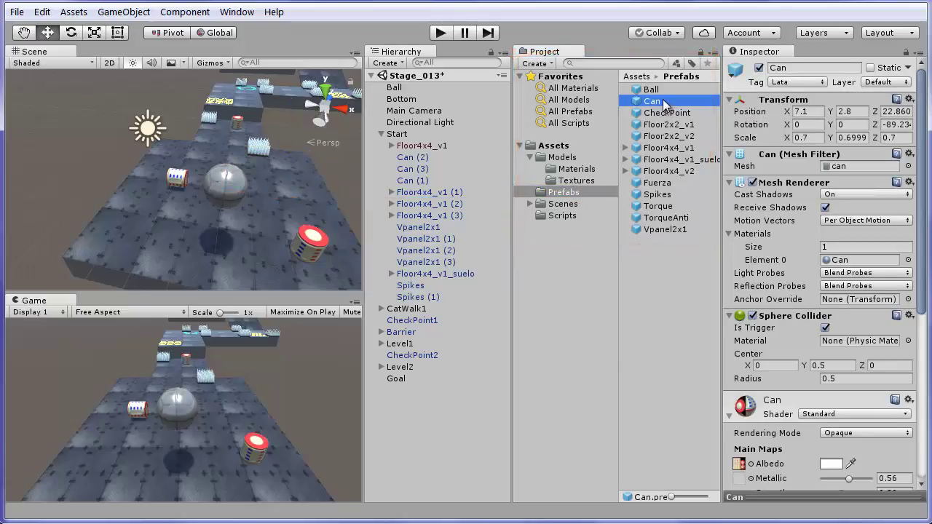
drag(663, 104, 126, 210)
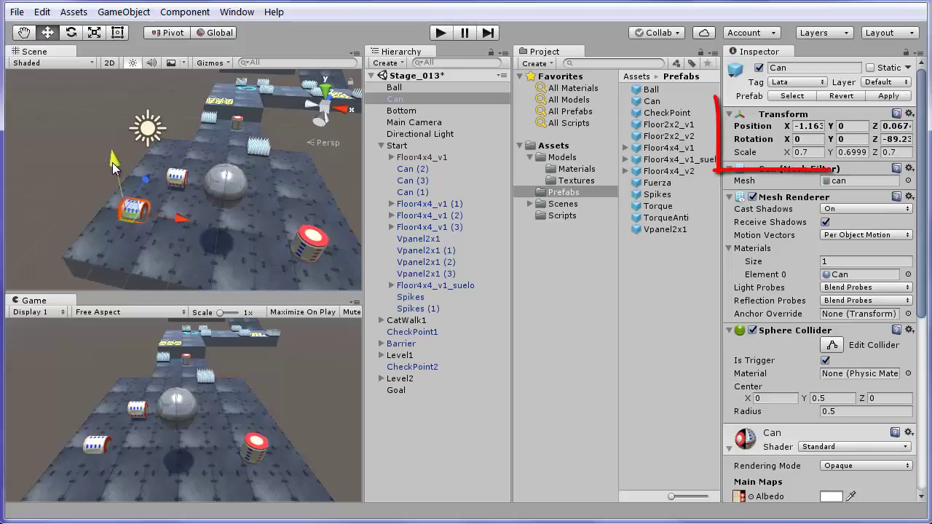
drag(106, 155, 107, 151)
click(903, 138)
text(0)
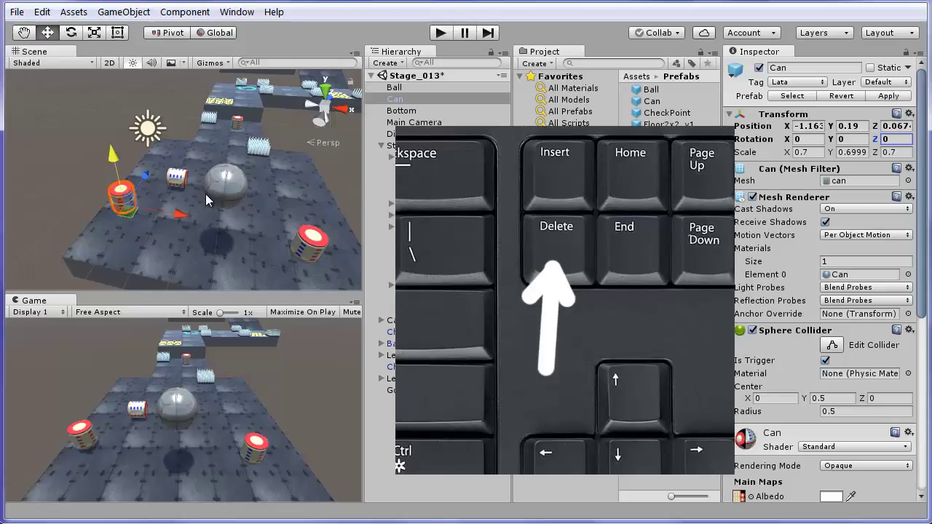
- Reselect the newly placed top-level Can and delete it
click(268, 212)
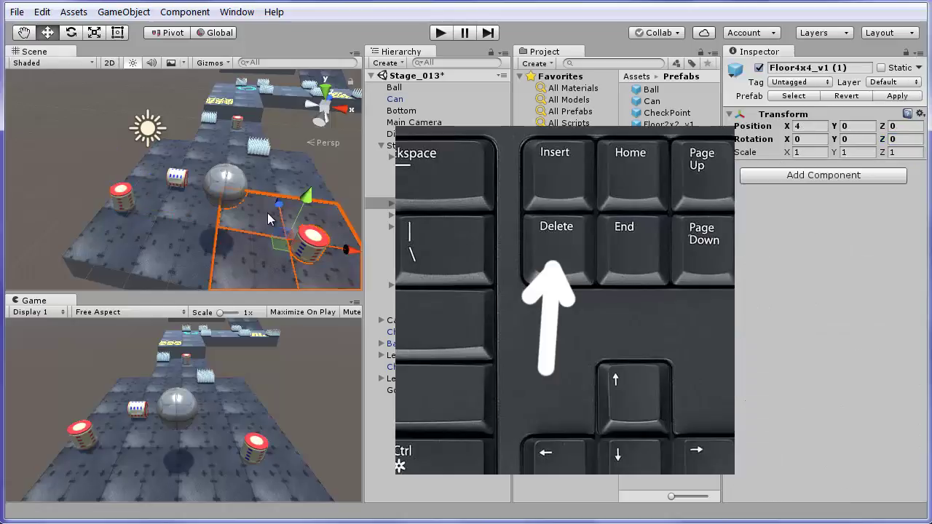
click(126, 198)
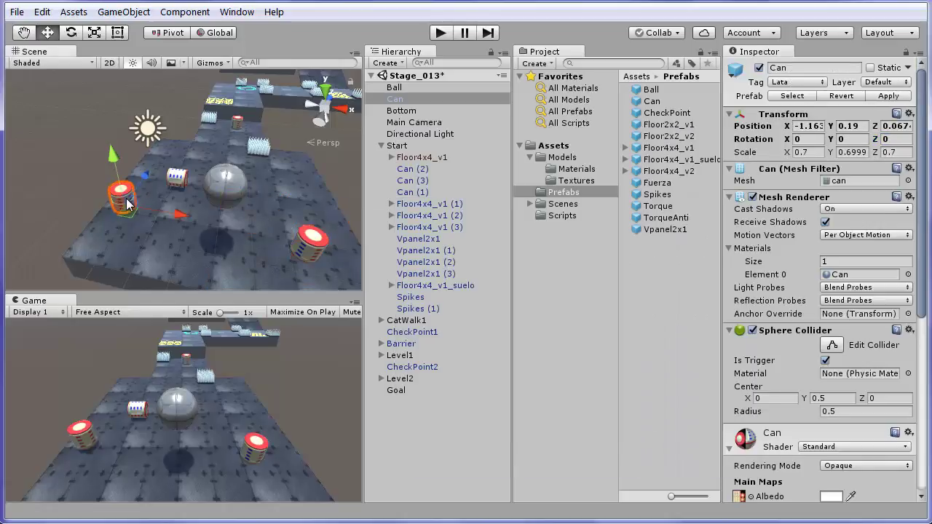
key(Delete)
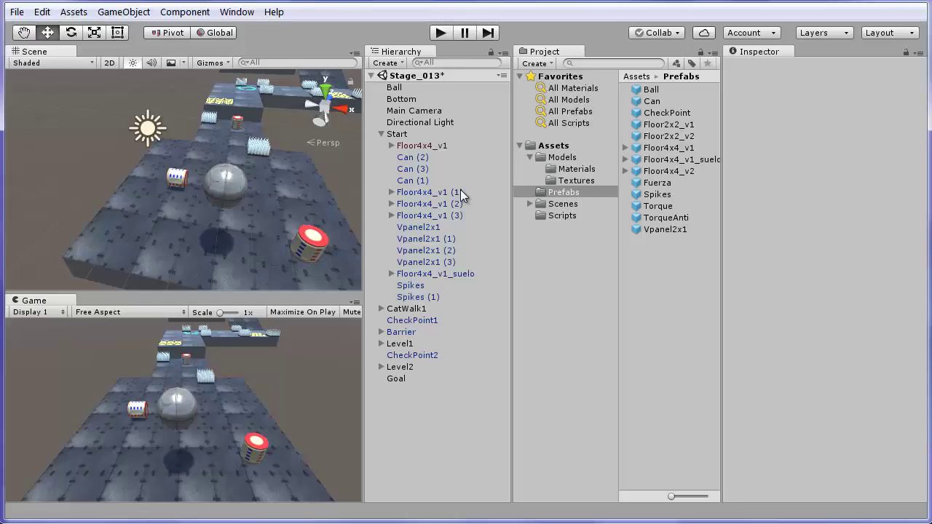
- Duplicate Can (2) as Can (4) and move the copy left to X -1.36
click(413, 156)
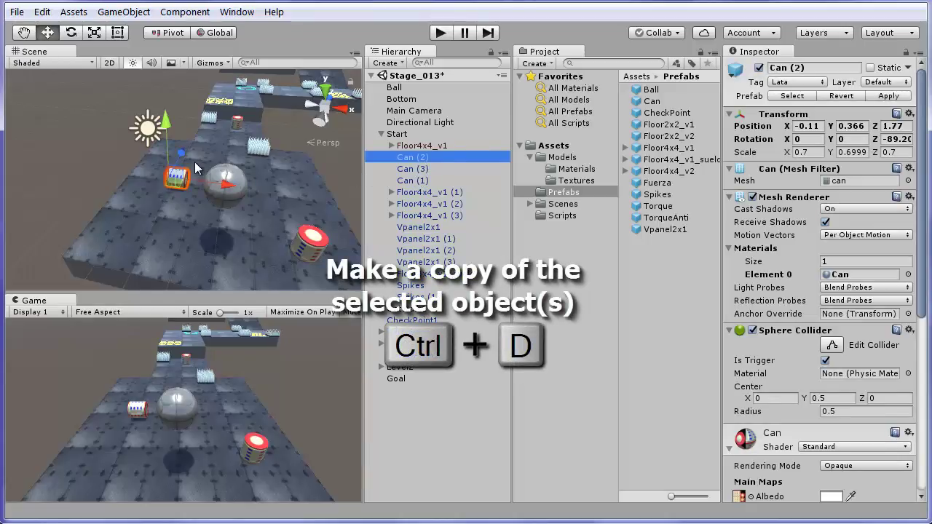
key(ctrl+d)
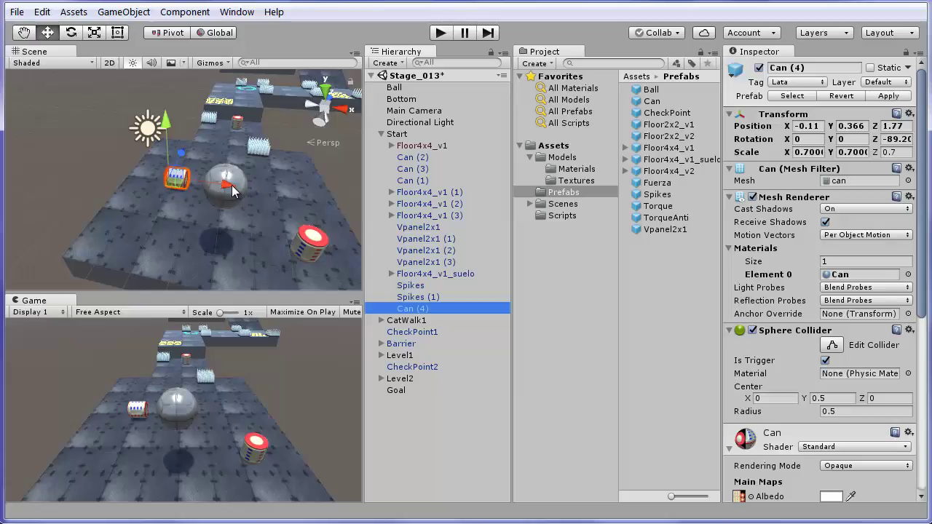
drag(231, 185, 201, 182)
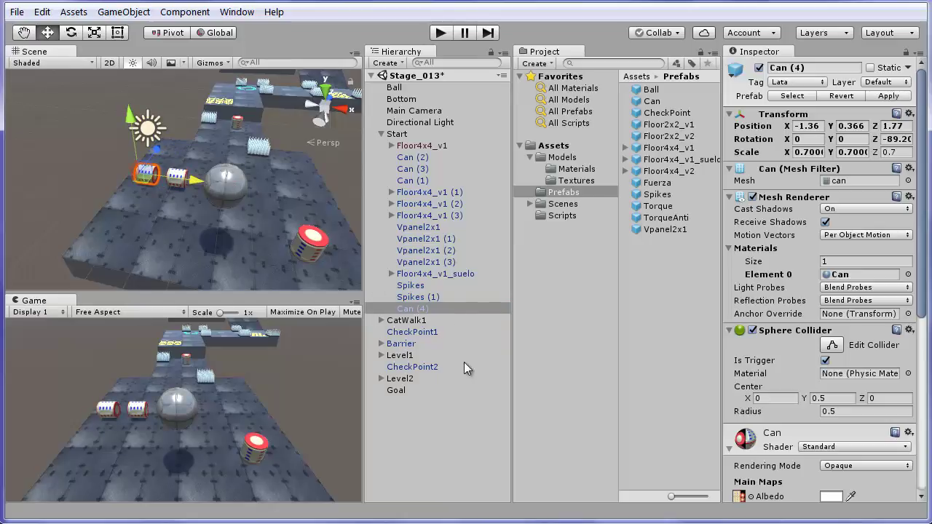
- Copy Can (4), nudge it toward the floor's front, then delete it from the context menu
right_click(466, 305)
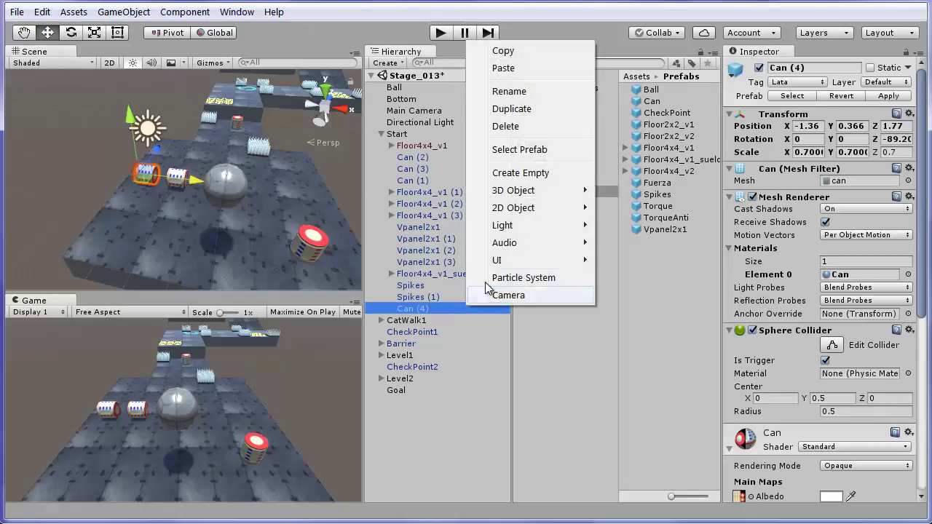
click(524, 51)
drag(155, 150, 147, 167)
right_click(414, 309)
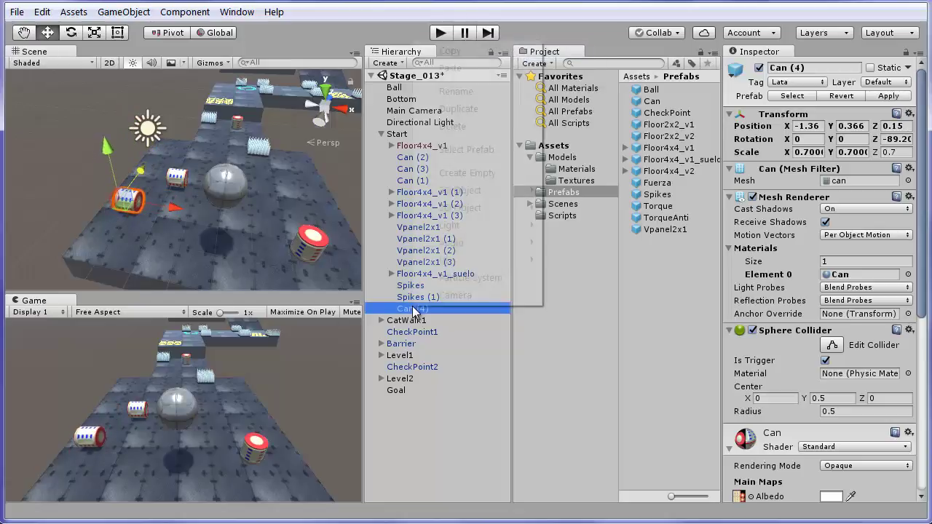
click(457, 128)
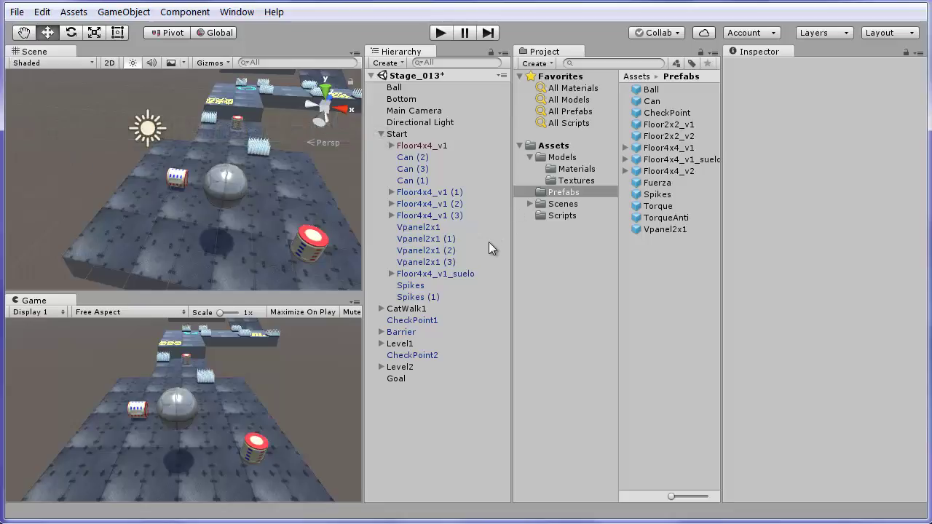
- Create an empty child under Start and rename it 'Cans'
click(397, 135)
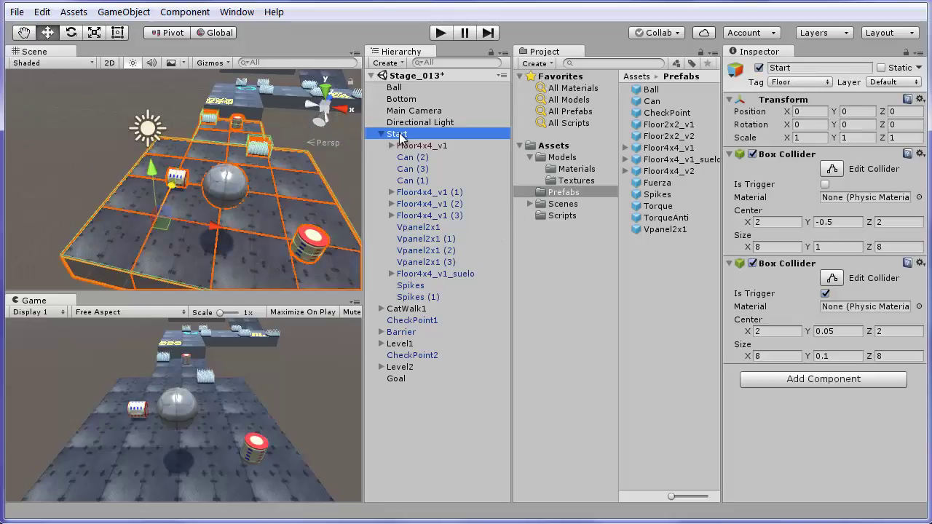
right_click(400, 139)
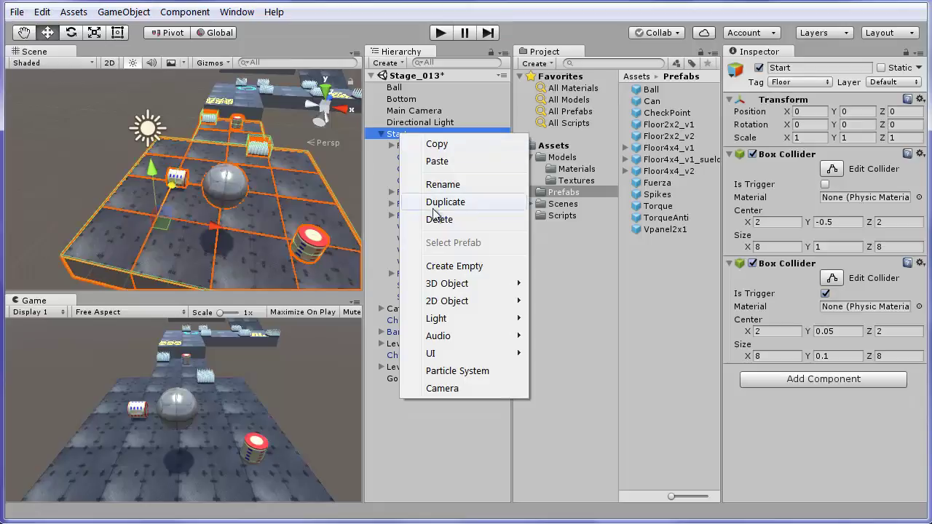
click(447, 267)
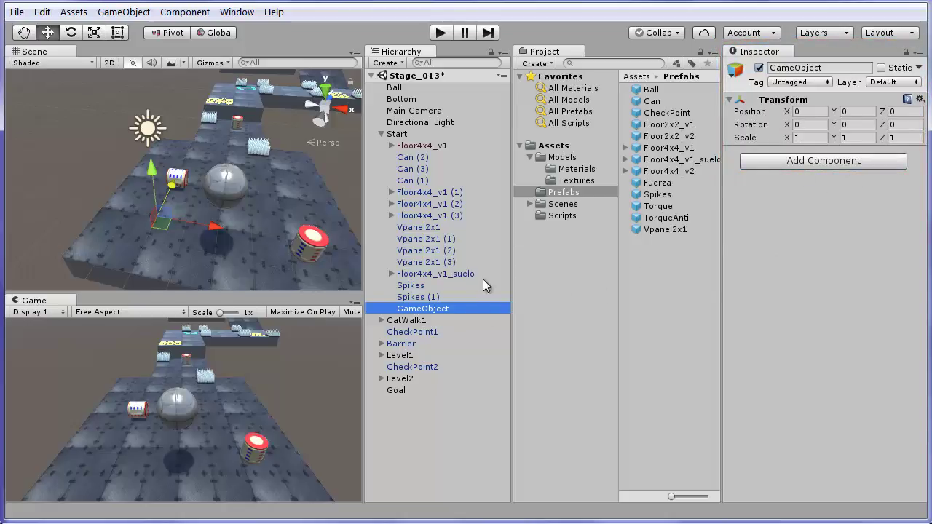
click(430, 309)
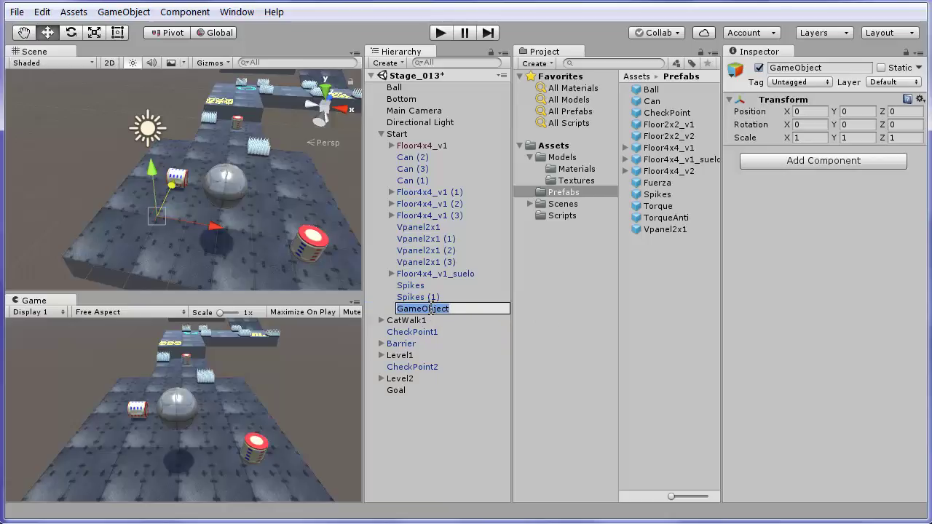
text(Cans)
key(Return)
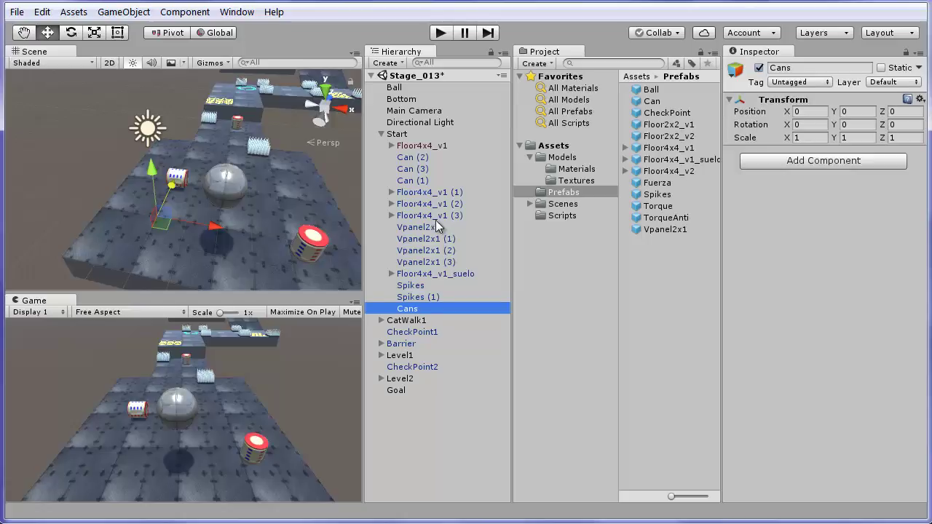
- Parent Can (1), Can (2) and Can (3) under the Cans object
click(412, 157)
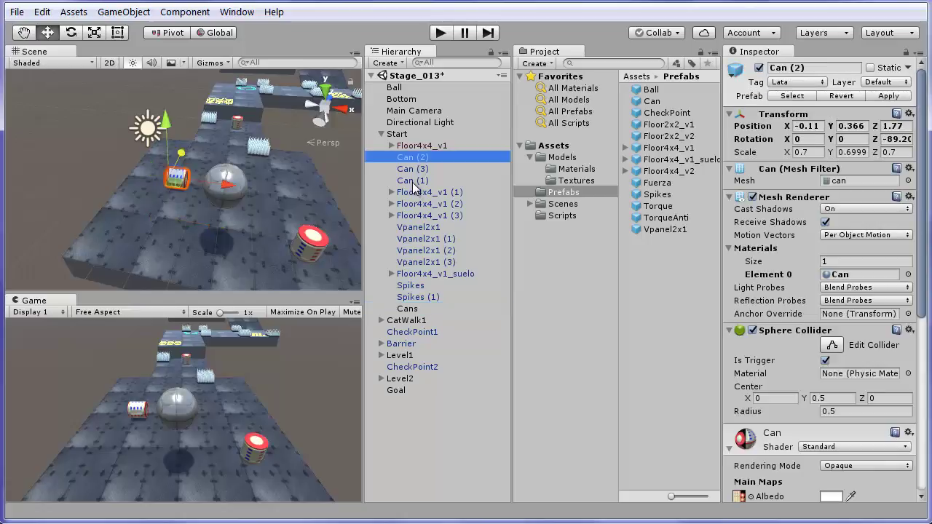
shift+click(411, 180)
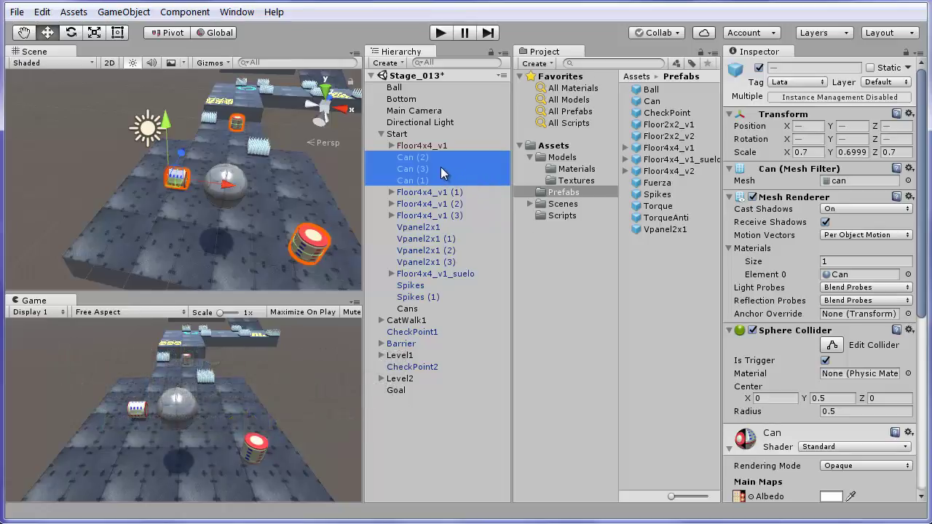
drag(441, 172, 426, 309)
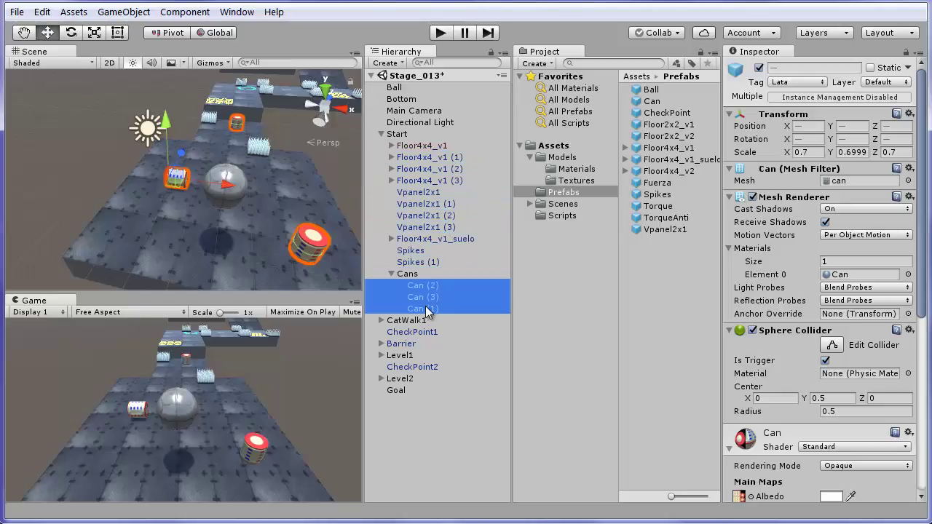
click(391, 273)
click(390, 274)
click(391, 274)
click(391, 274)
- Nudge the Cans group slightly, then move Can (2) in front of the ball to X 0.82, Z -0.5
click(409, 275)
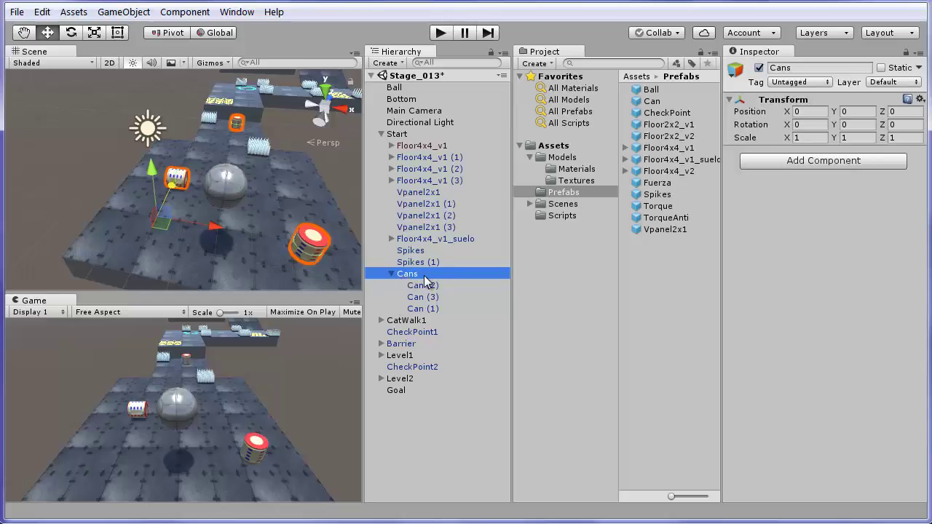
mouse_move(164, 228)
mouse_down()
mouse_move(145, 216)
mouse_move(174, 222)
mouse_move(146, 232)
mouse_move(165, 218)
mouse_move(161, 243)
mouse_move(157, 229)
mouse_up()
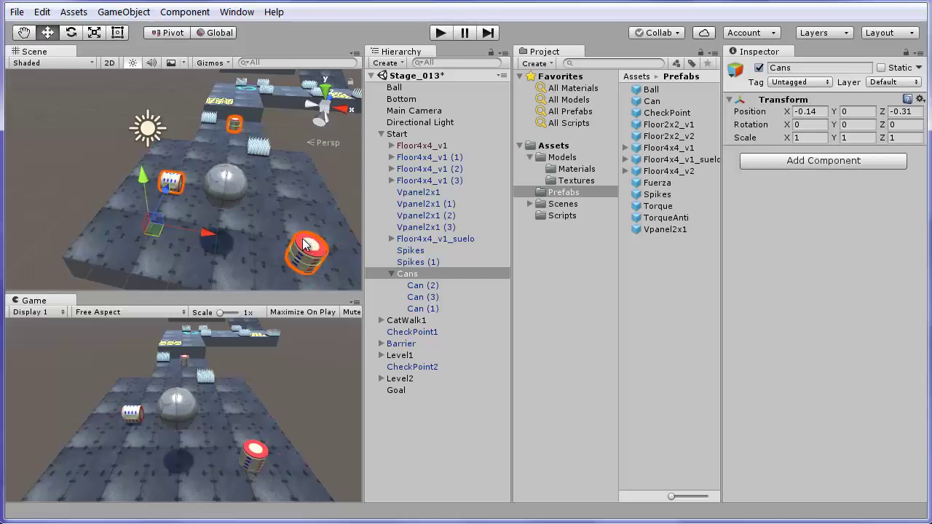
click(425, 285)
drag(168, 188, 177, 243)
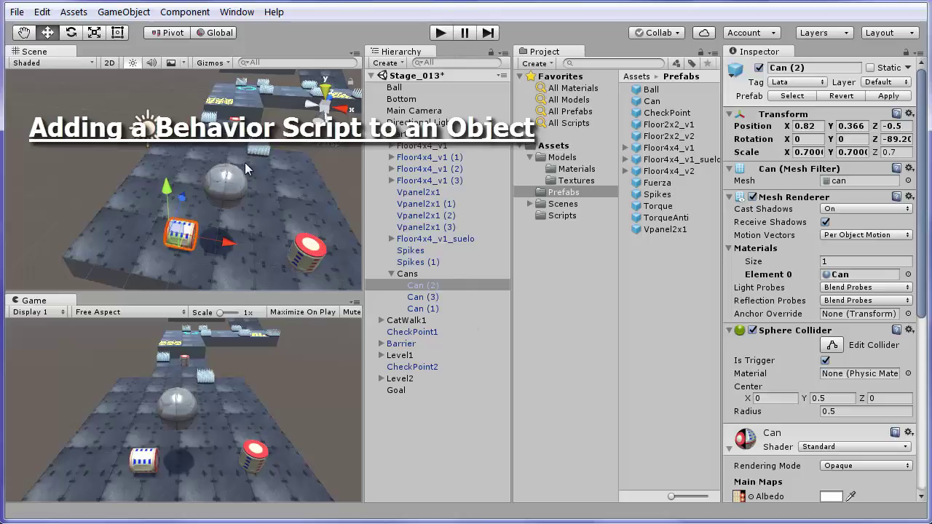
- Run the level in play mode, then stop it so the ball resets to its start
click(441, 34)
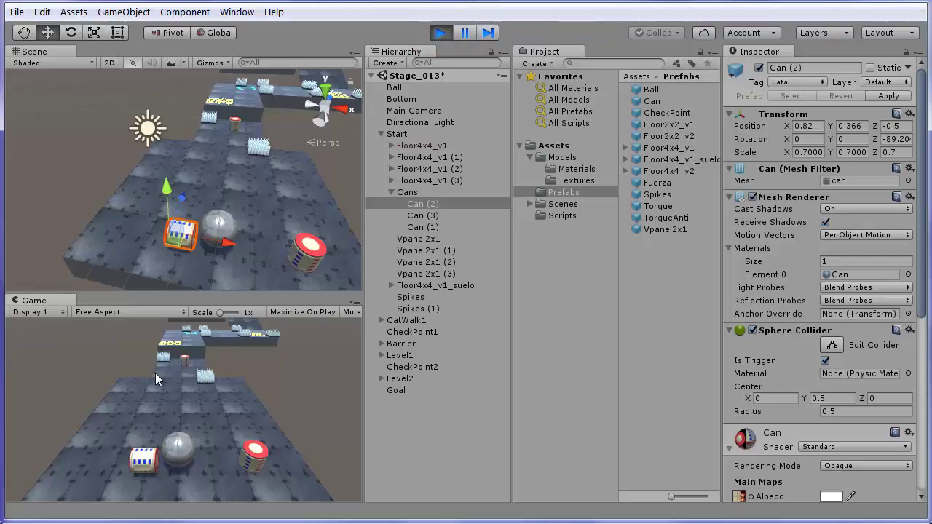
click(441, 33)
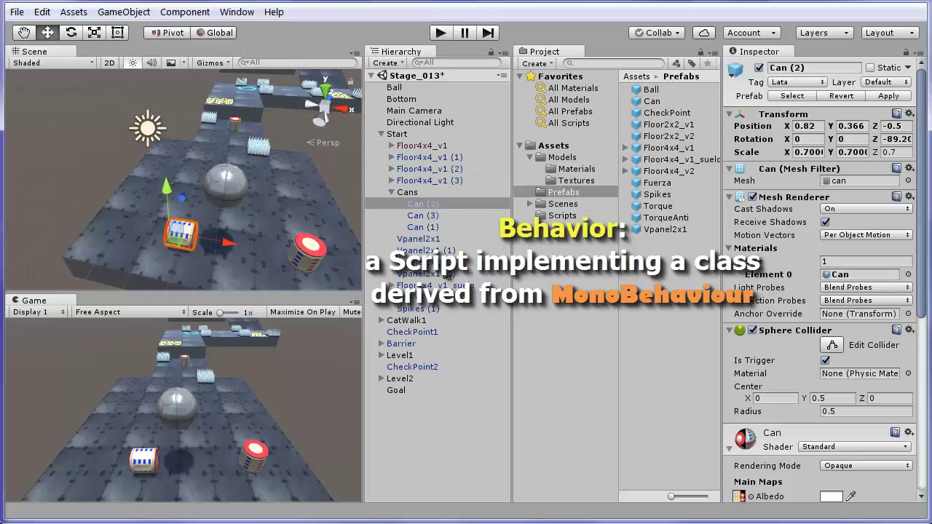
click(413, 89)
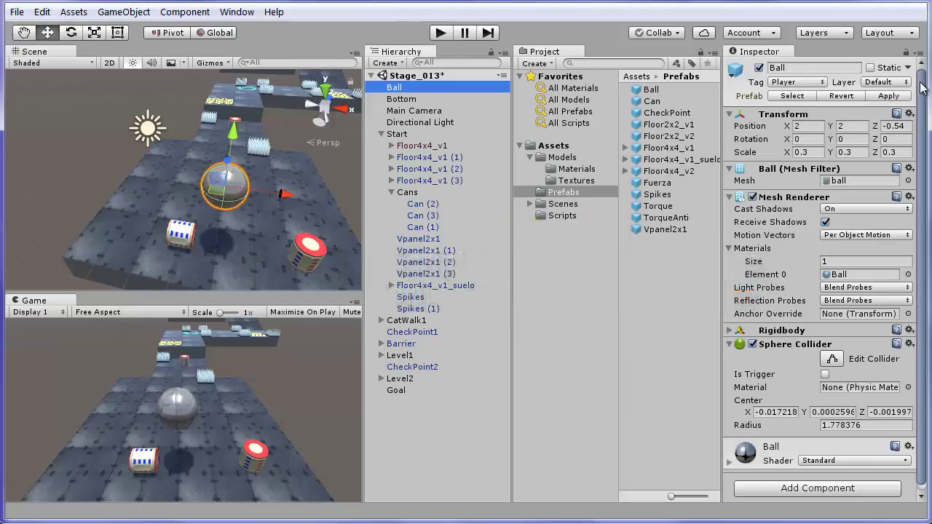
drag(922, 88, 921, 93)
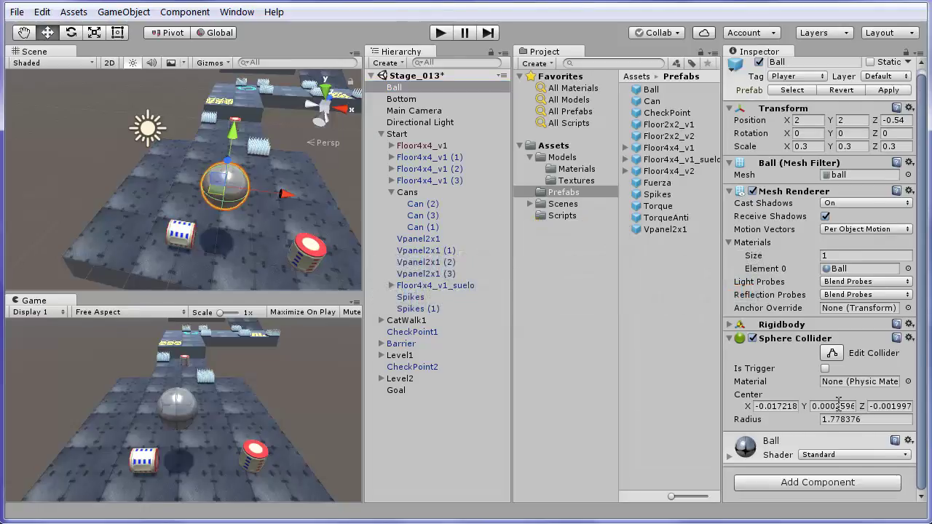
click(823, 482)
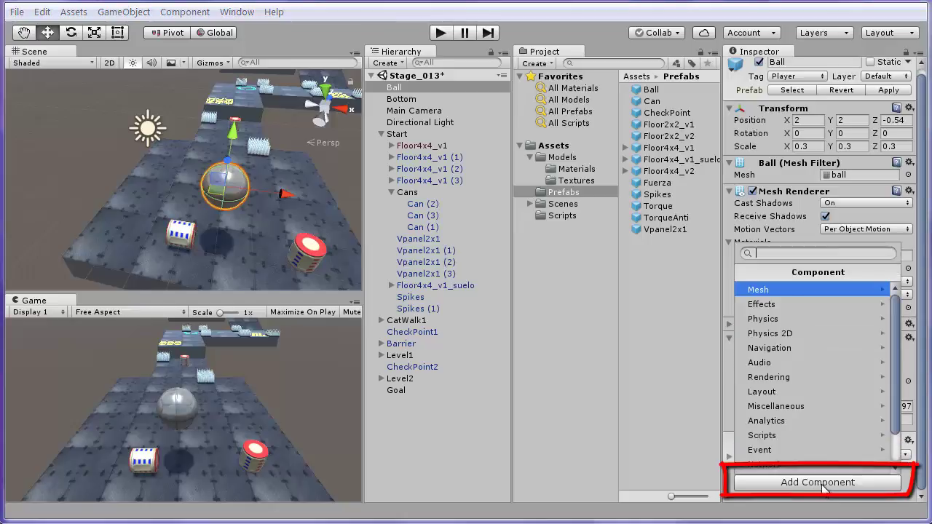
scroll(897, 405, down, 3)
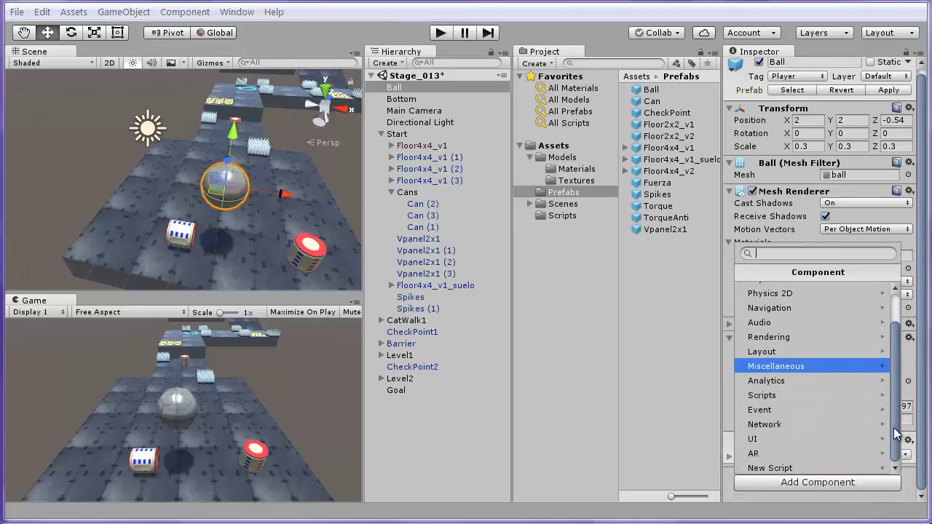
click(842, 466)
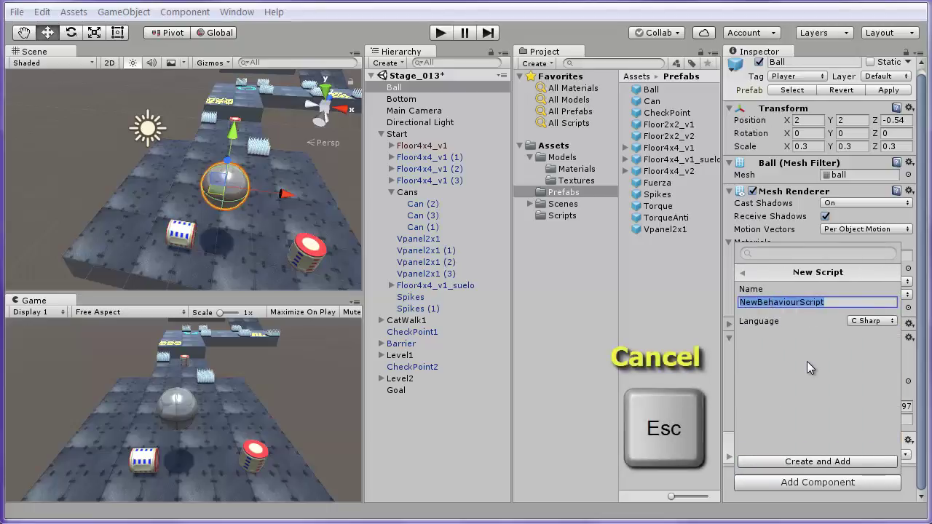
key(Escape)
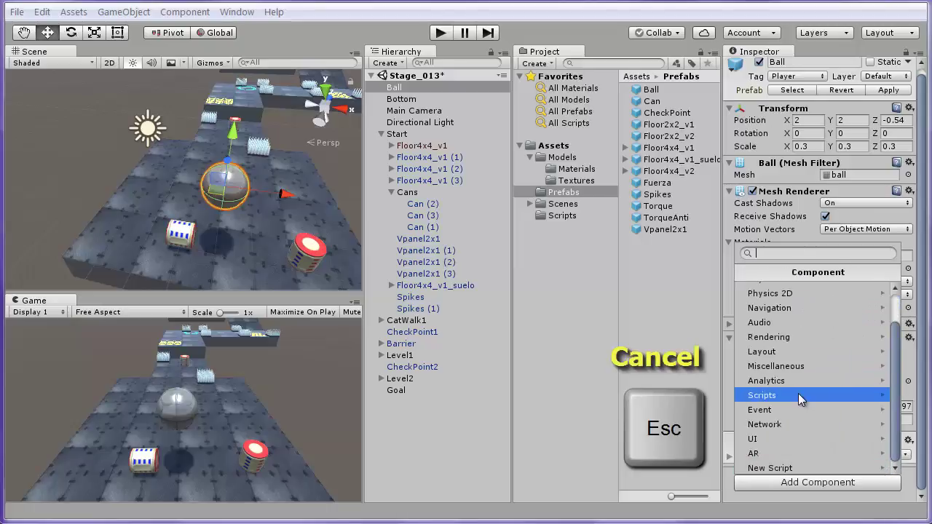
click(798, 395)
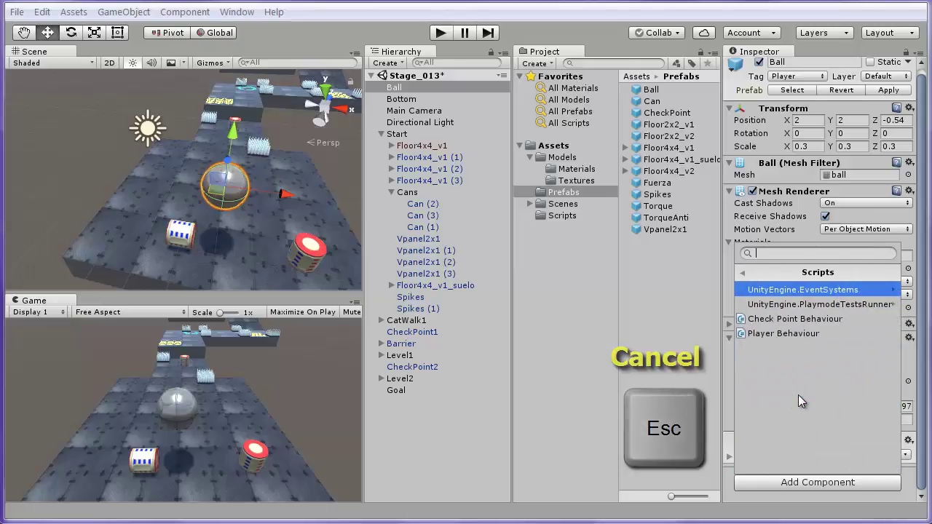
- Attach PlayerBehaviour to Ball via Add Component and again by dragging it from the Scripts folder
click(809, 334)
drag(923, 300, 927, 437)
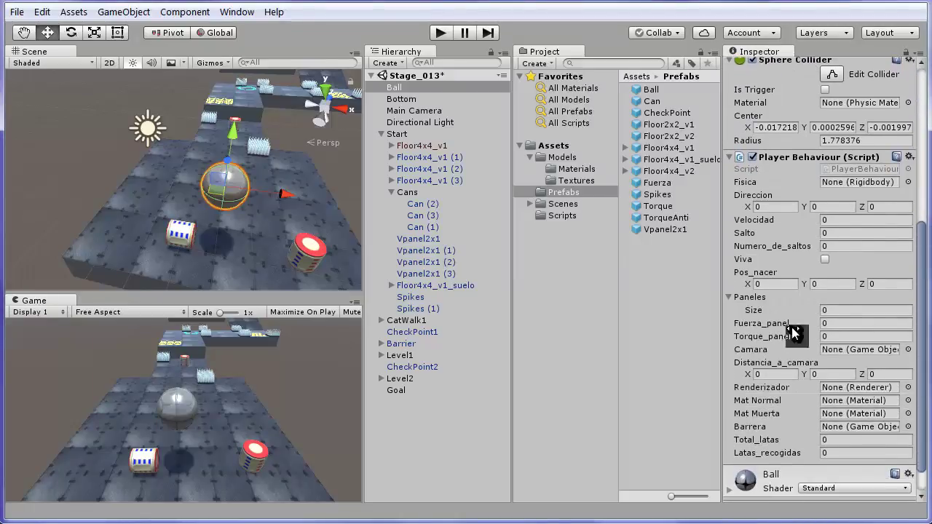
click(580, 214)
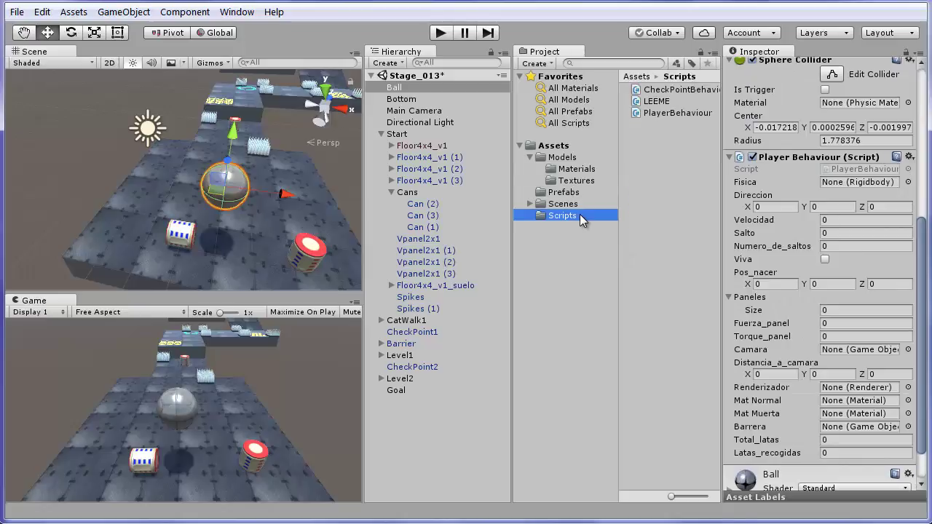
click(683, 112)
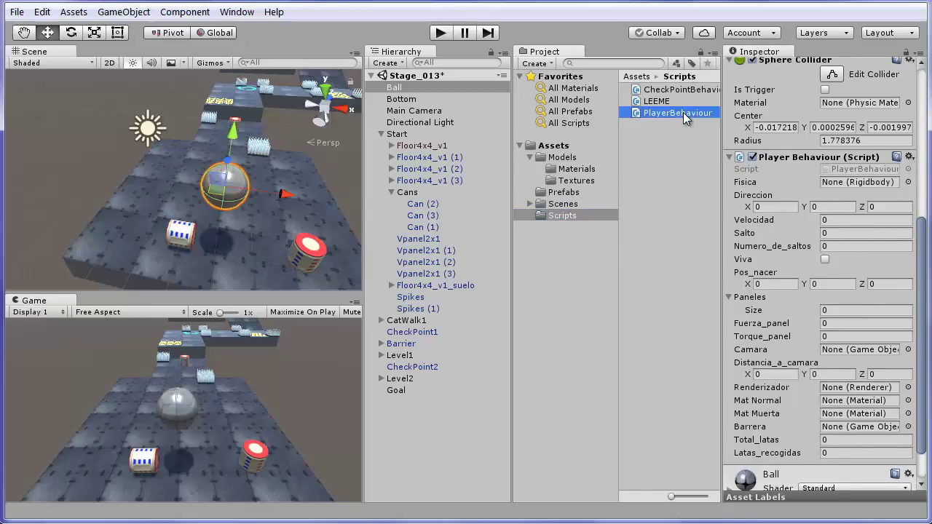
drag(683, 112, 397, 88)
click(397, 89)
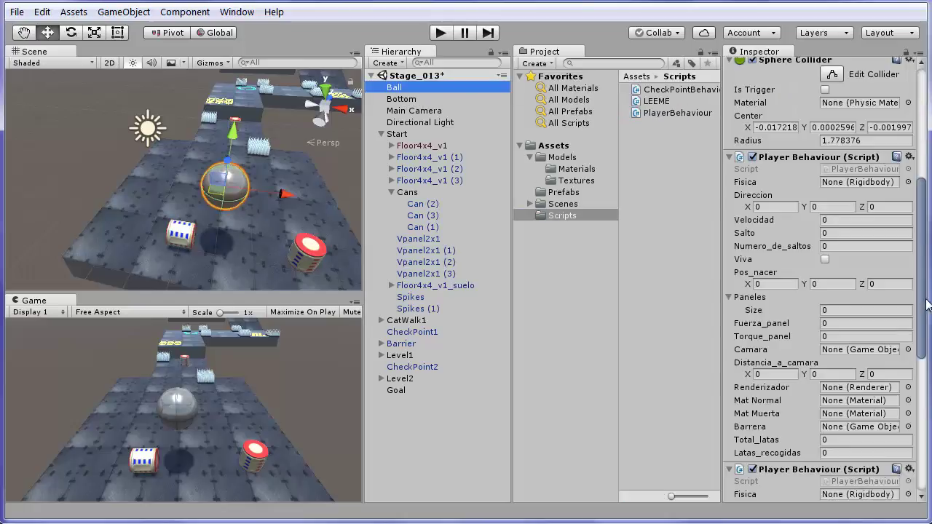
- Remove the duplicate Player Behaviour component, leaving a single expanded one on Ball
click(730, 157)
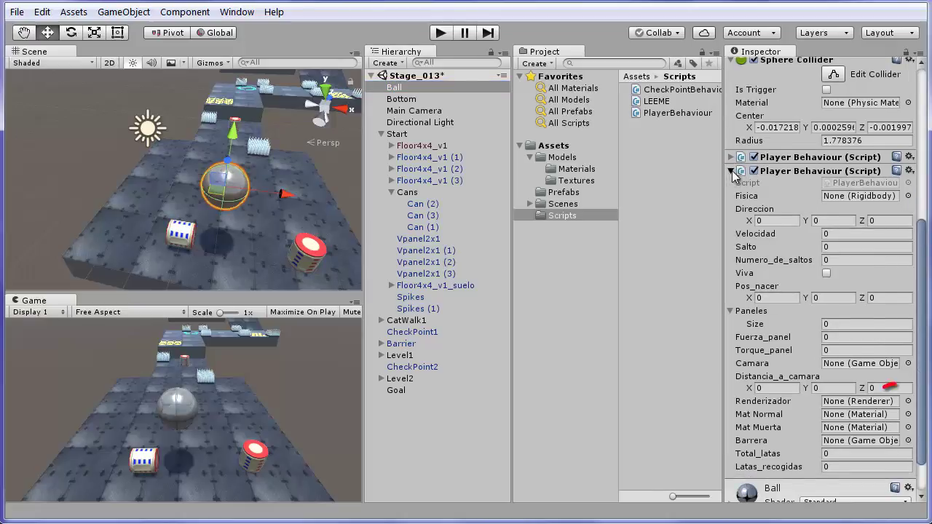
click(730, 171)
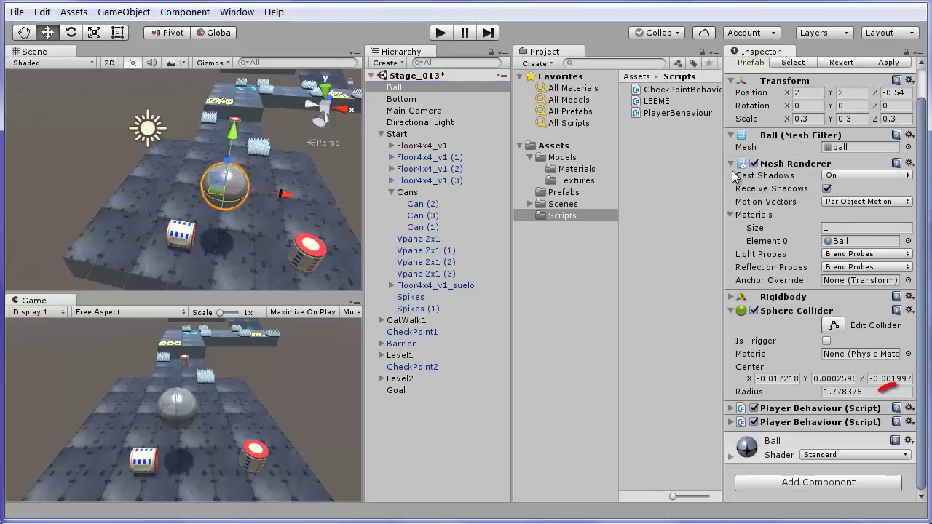
click(910, 422)
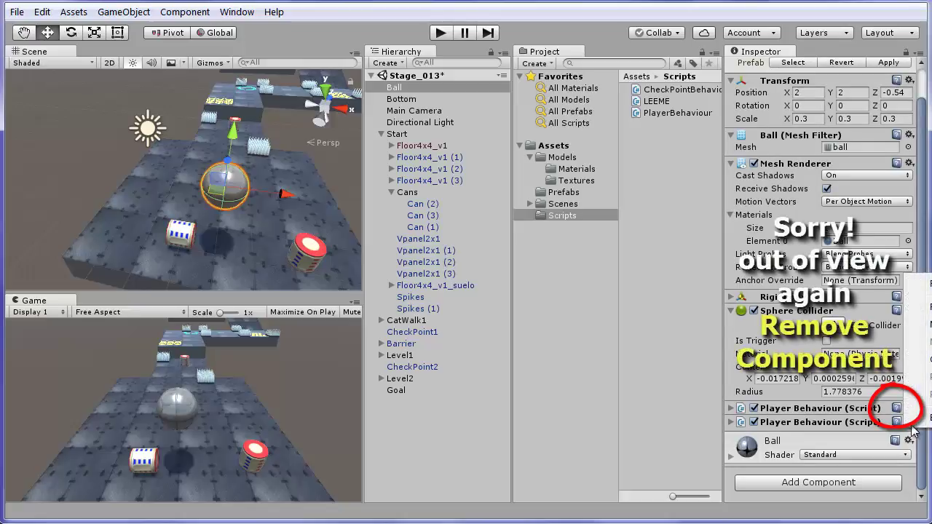
click(928, 306)
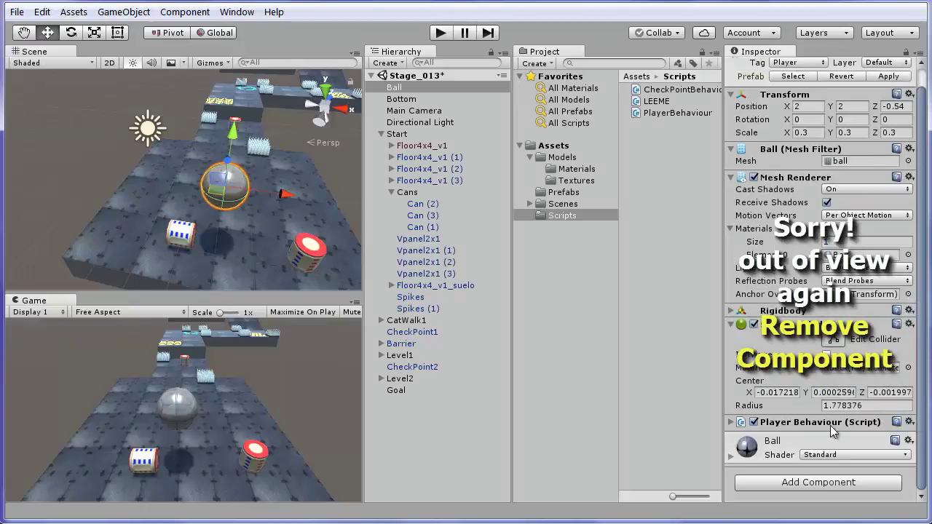
click(737, 424)
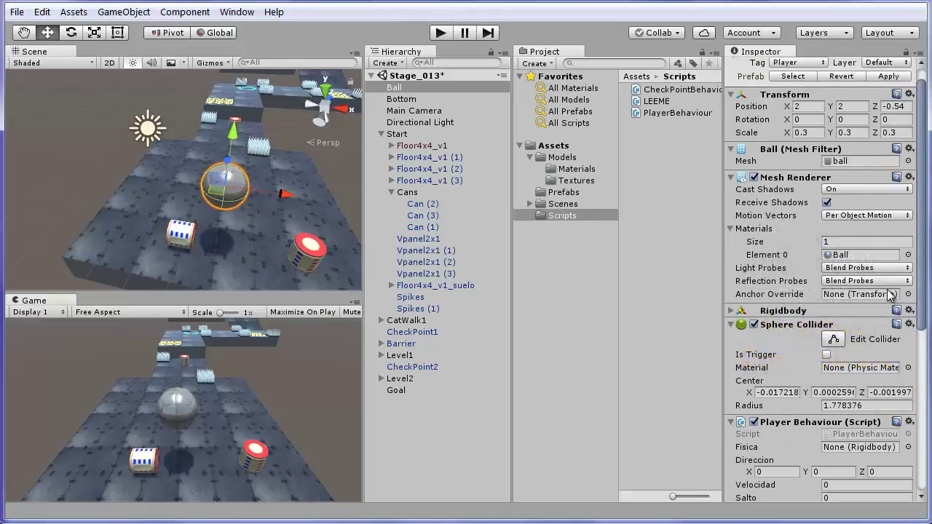
drag(921, 291, 920, 446)
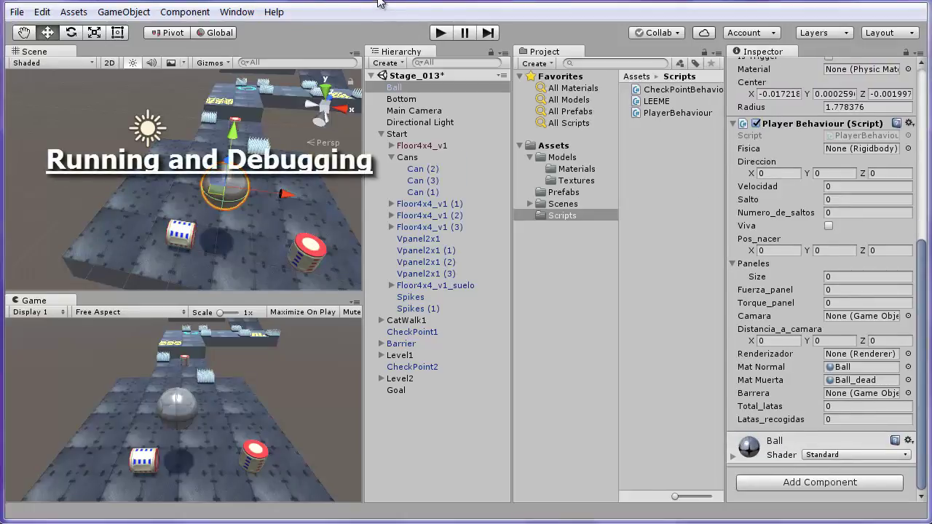
- Play the level, rolling with the arrow keys and jumping with space to collect 3 of 6 cans
click(439, 33)
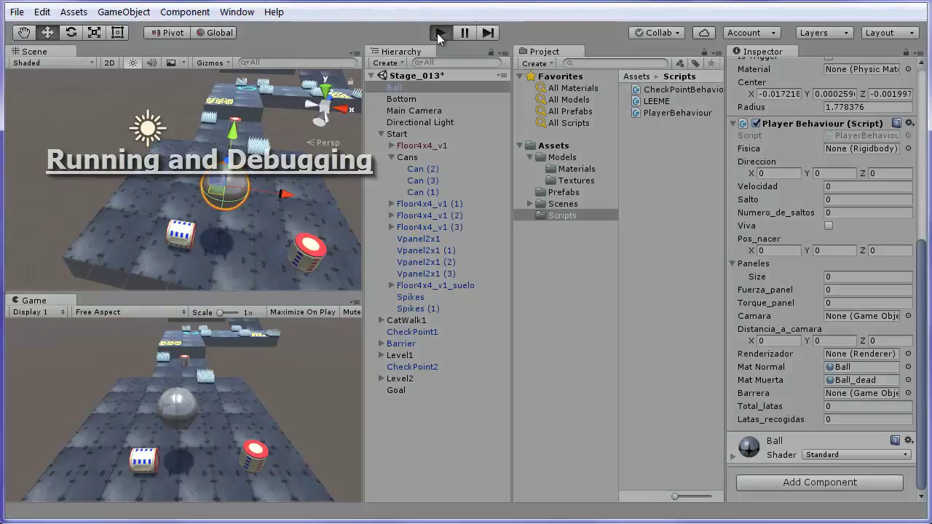
key(Left)
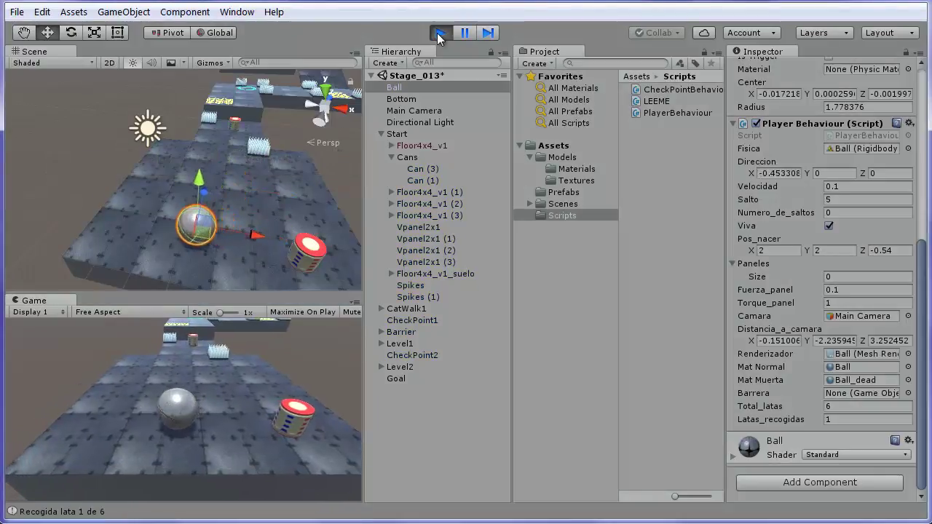
key(Left)
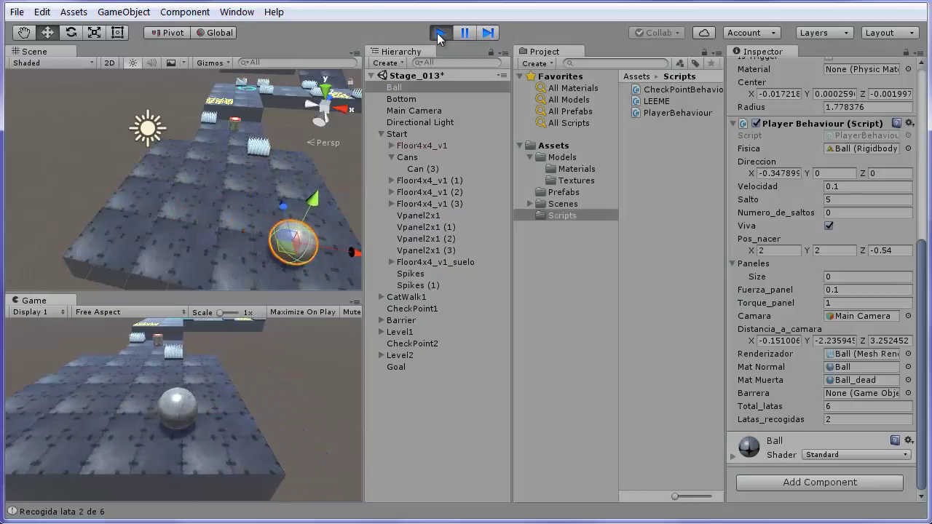
key(space)
key(Up)
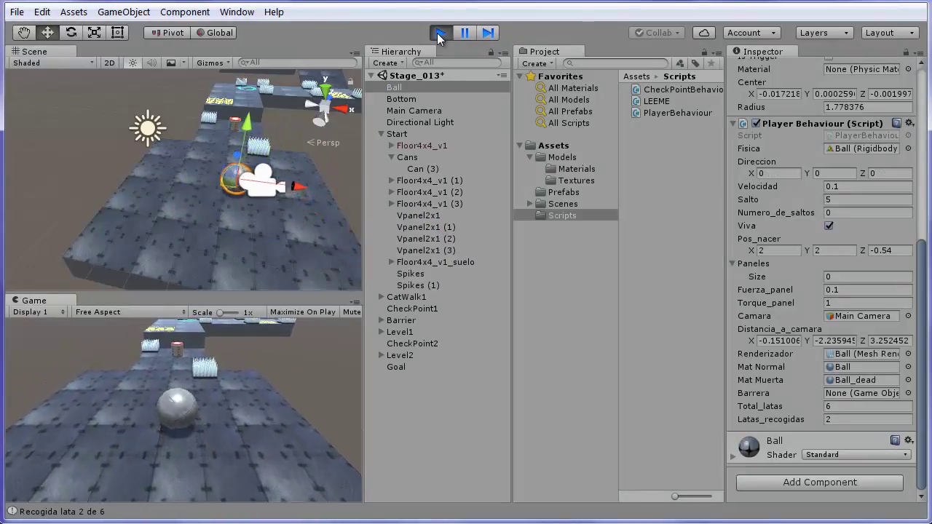
key(Up)
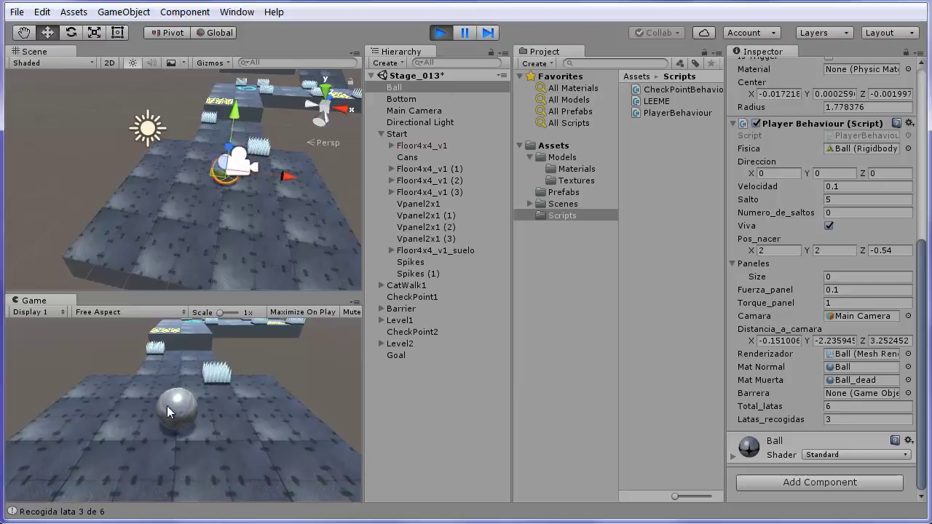
click(921, 104)
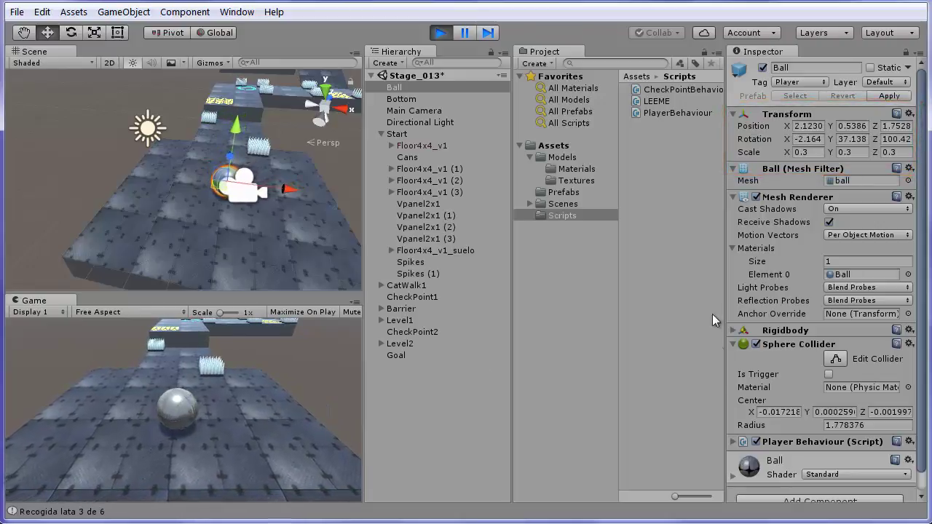
- Check the live Latas_recogidas value in Player Behaviour (3 of 6), then deselect Ball
click(733, 441)
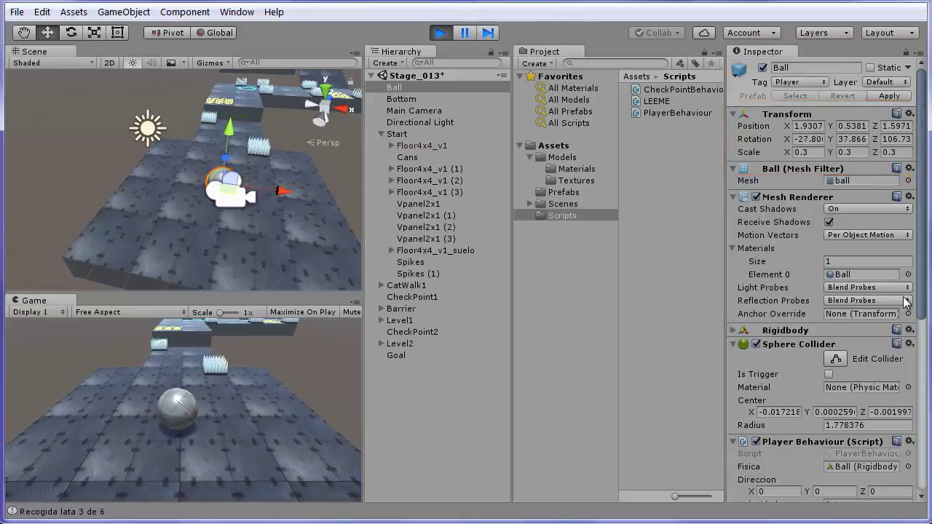
drag(921, 294, 928, 479)
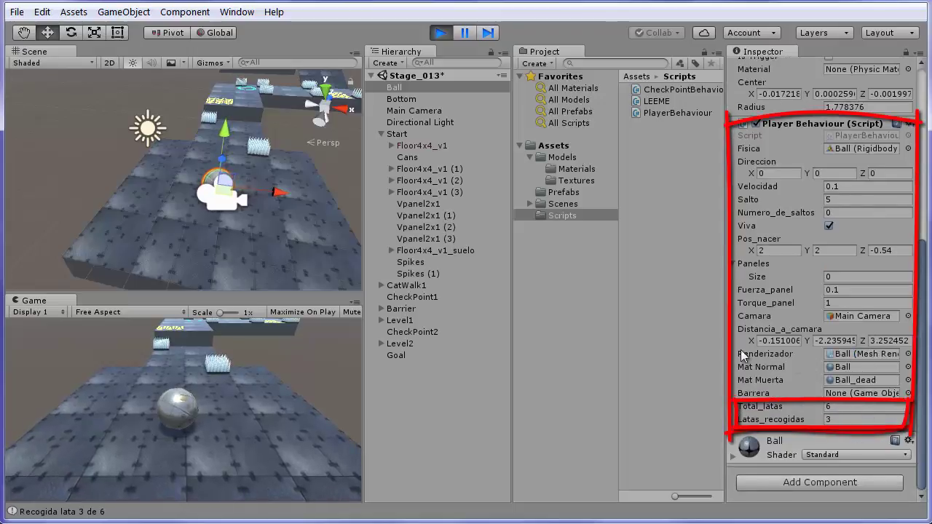
click(846, 421)
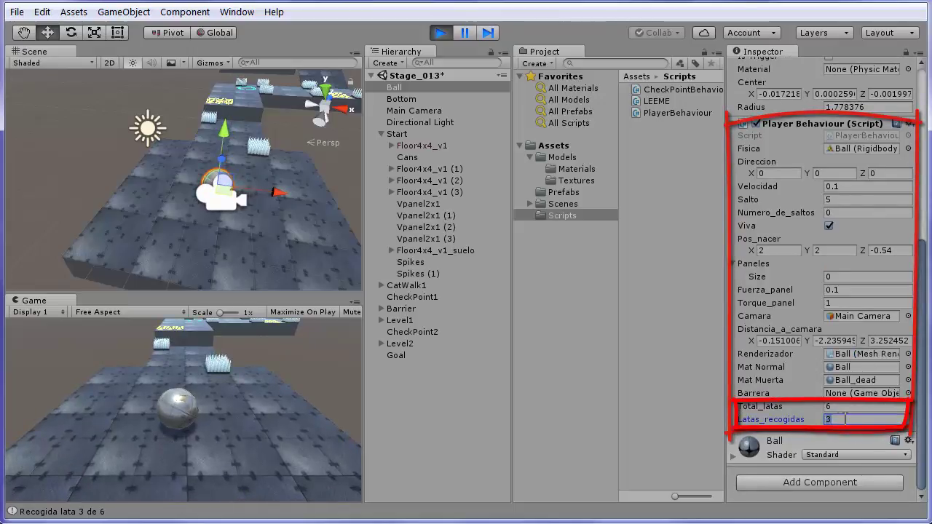
click(700, 404)
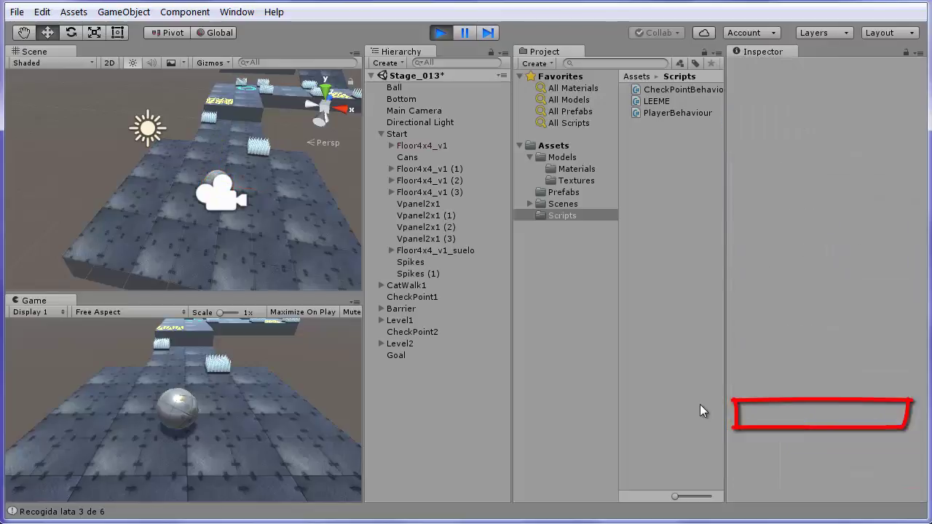
- Select Ball and roll it forward in the running Game view
click(396, 88)
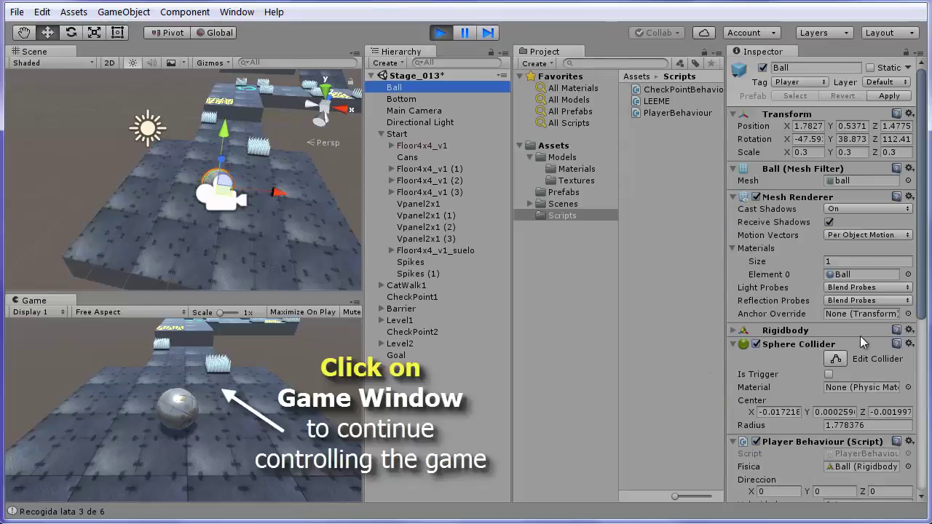
click(259, 400)
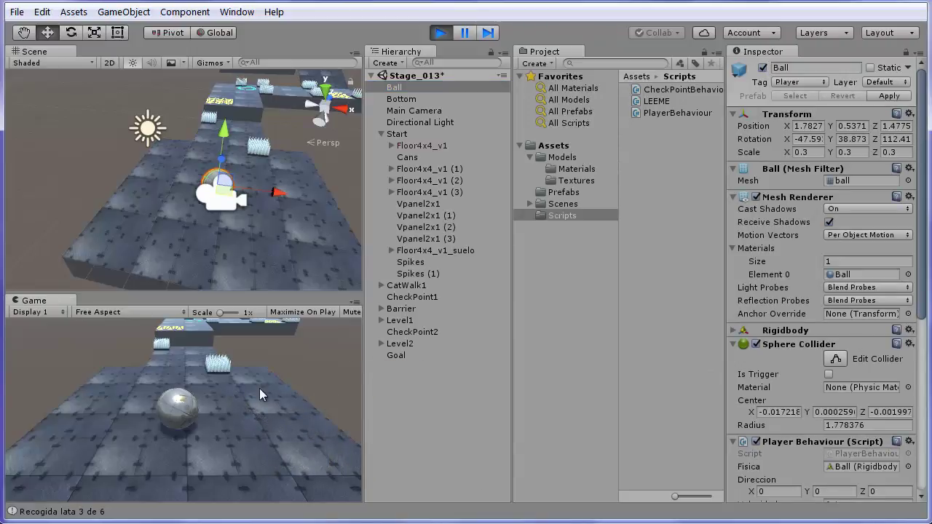
key(Up)
key(Up)
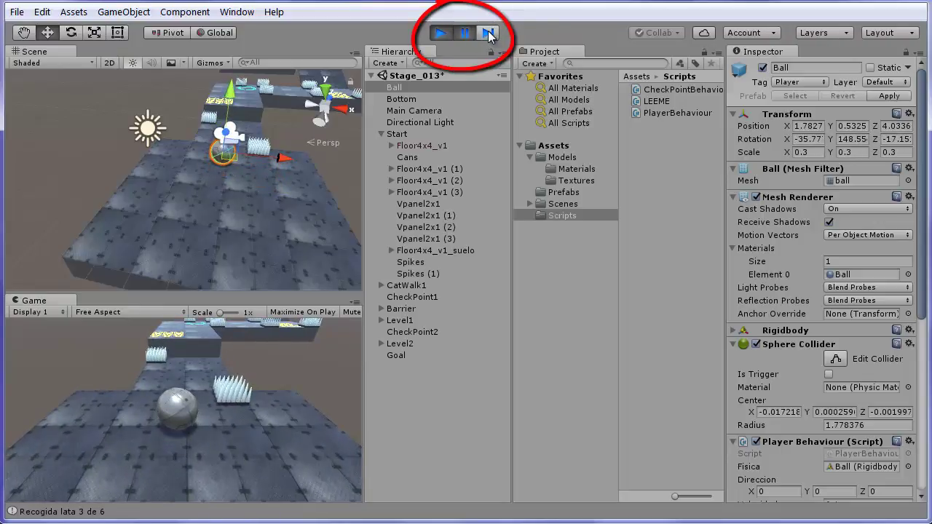
- Advance the paused game six frames with Step, then resume playing
click(488, 33)
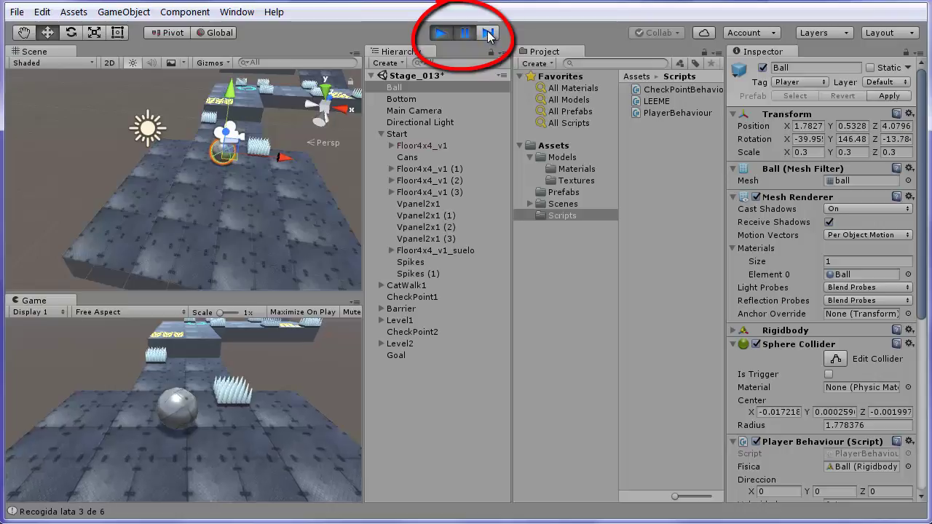
click(487, 33)
click(487, 34)
click(488, 33)
click(488, 34)
click(486, 33)
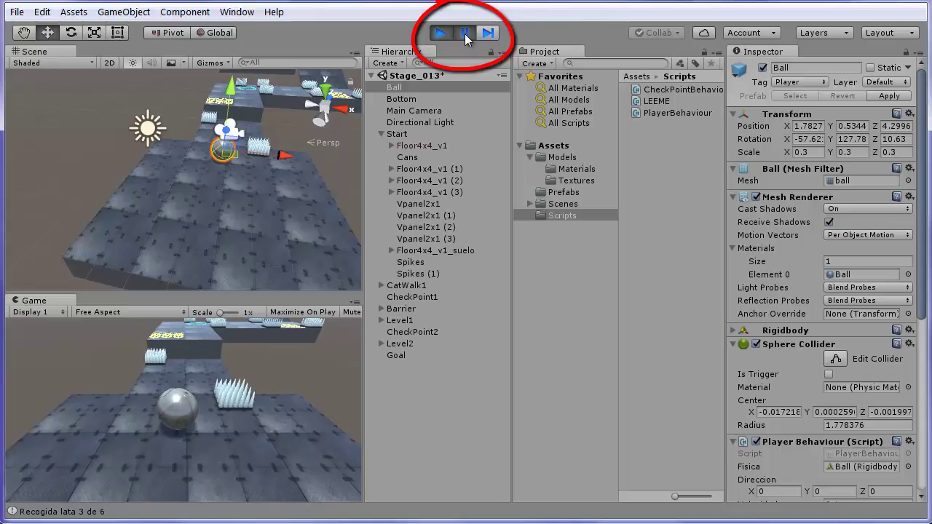
click(464, 33)
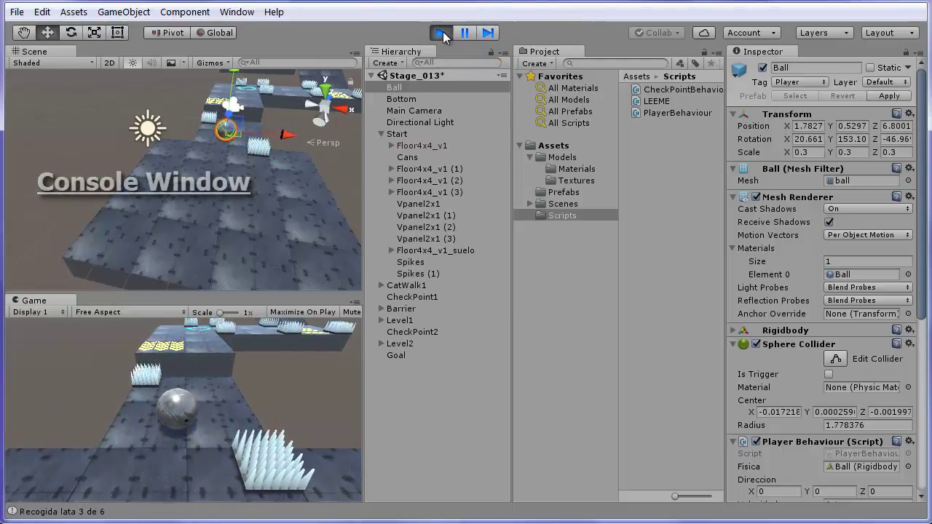
- Stop play mode and open the Console from the Window menu to read the can logs
click(441, 33)
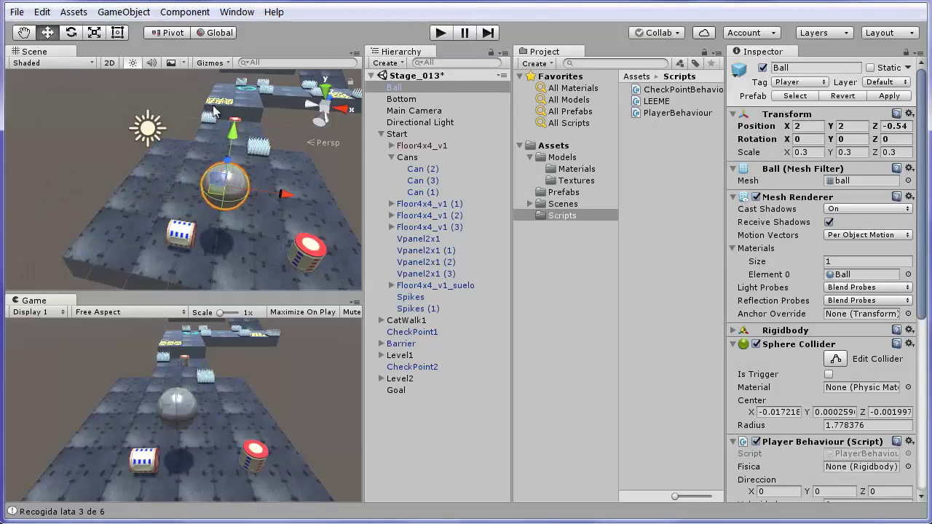
click(234, 15)
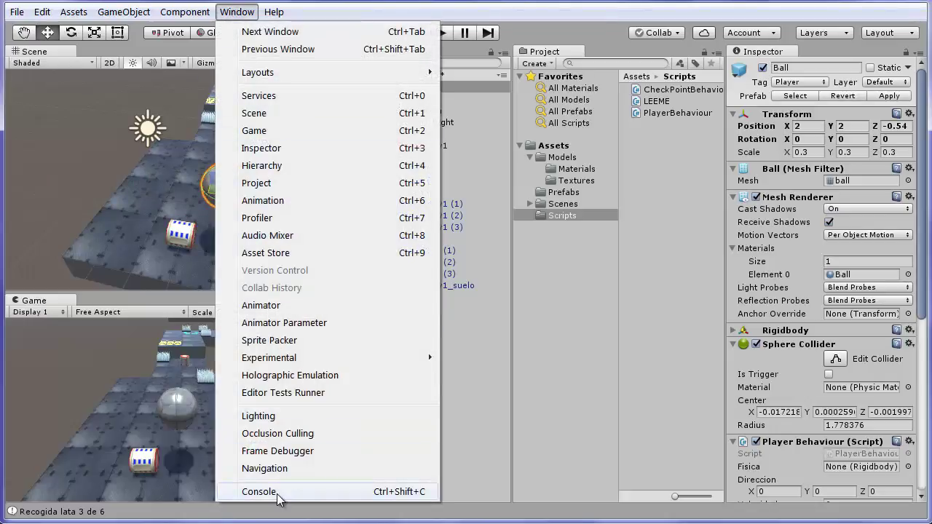
click(205, 513)
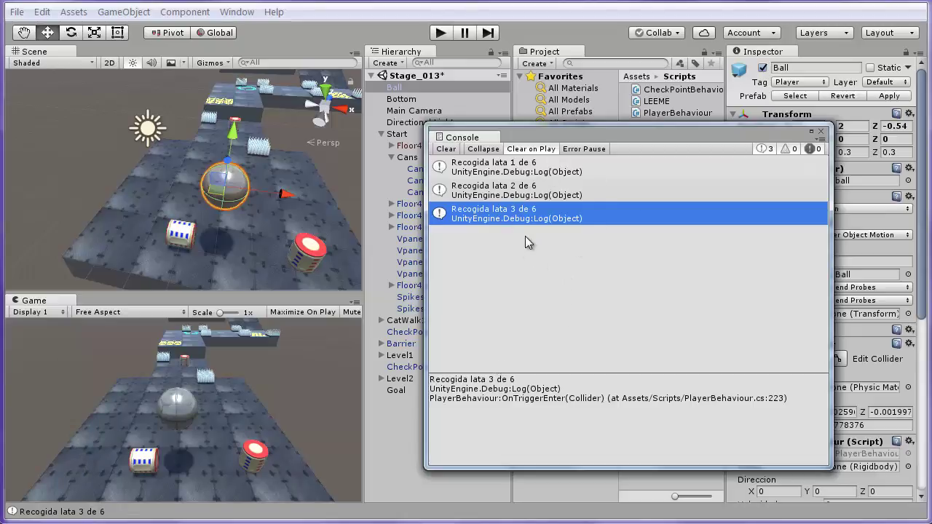
- Open PlayerBehaviour.cs from the Console log and replace 'Recogida lata' with 'Collected cans'
click(518, 170)
double_click(518, 170)
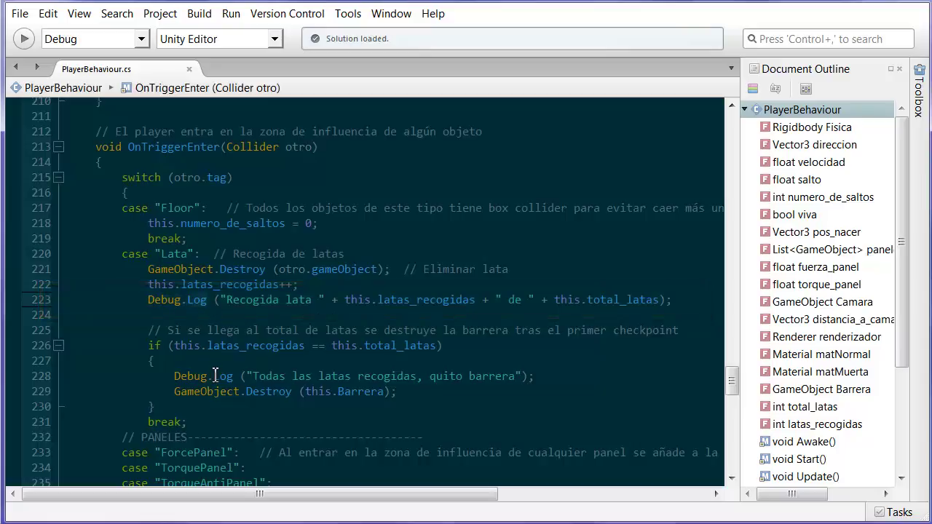
double_click(256, 301)
text(Colled)
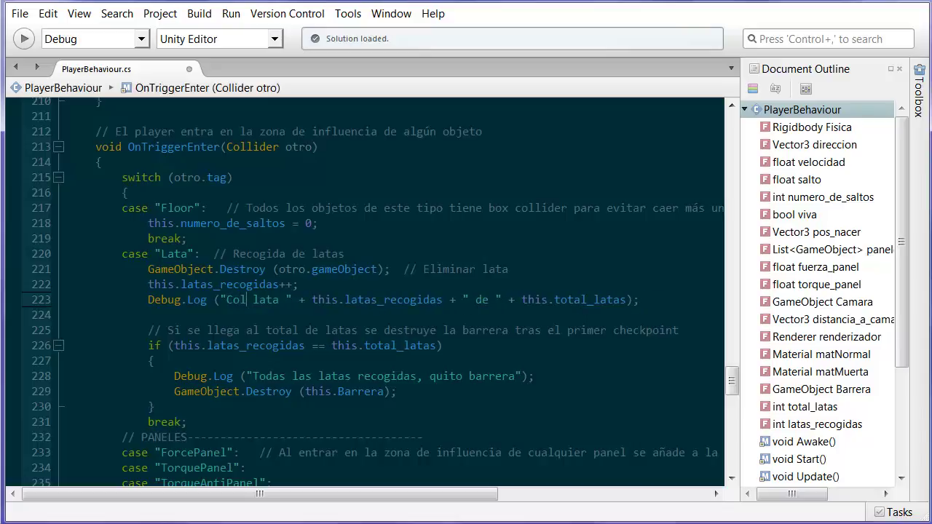
text(ted cans)
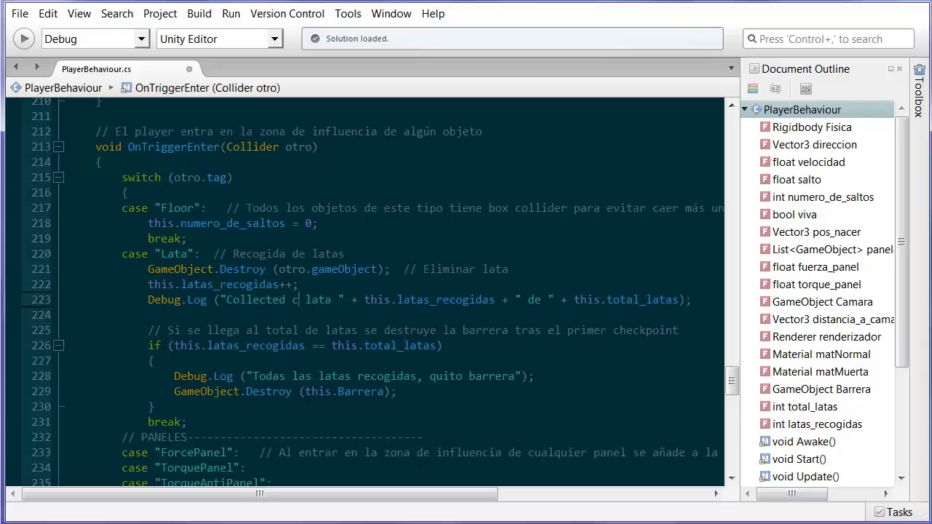
key(Delete)
key(Delete)
key(Delete)
key(Delete)
key(Delete)
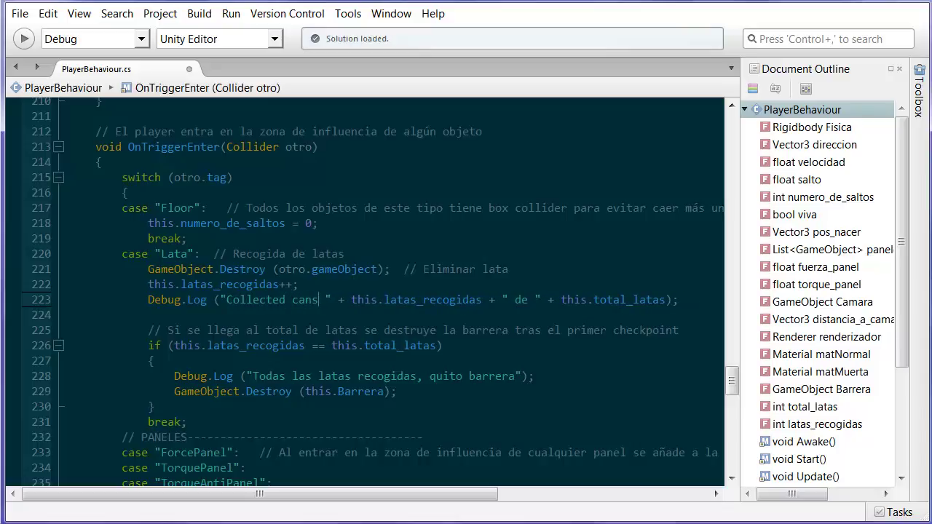
- Replace 'de' with 'out of' in the Debug.Log text and save all files
double_click(517, 299)
text(out of)
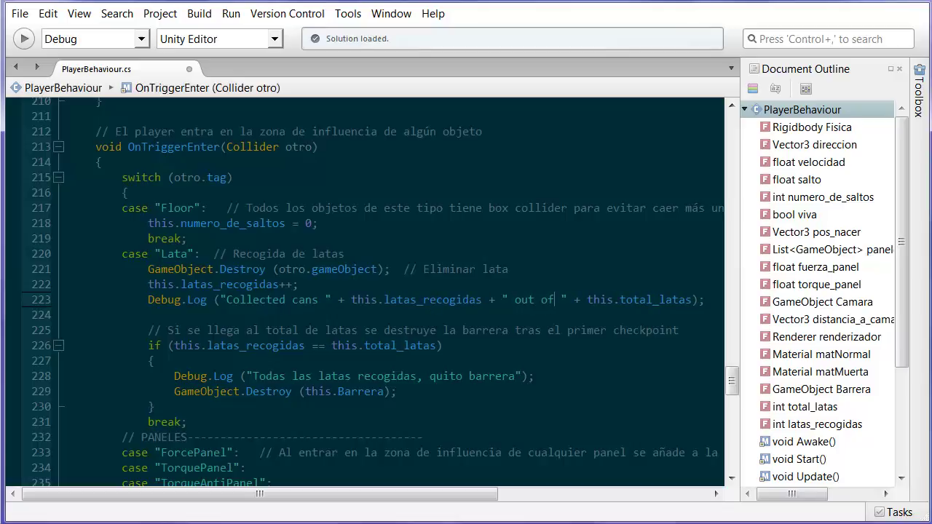
click(20, 13)
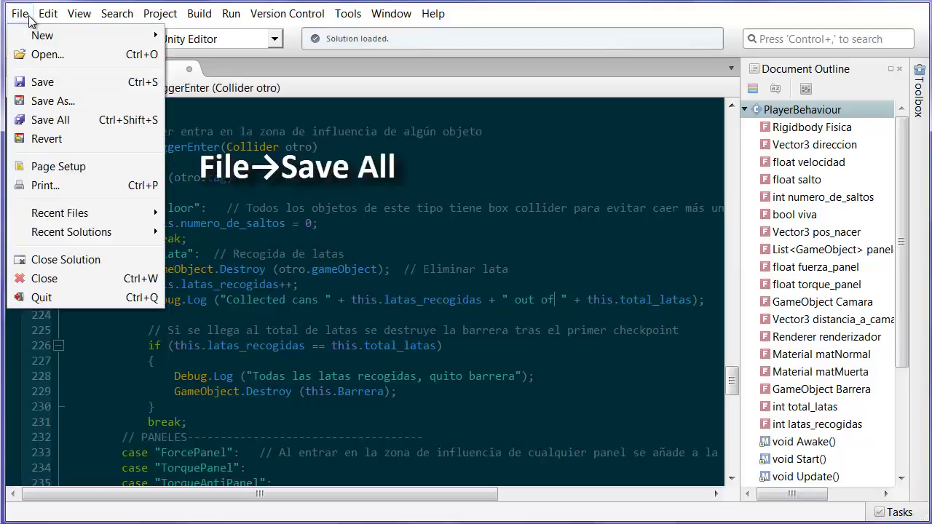
click(56, 123)
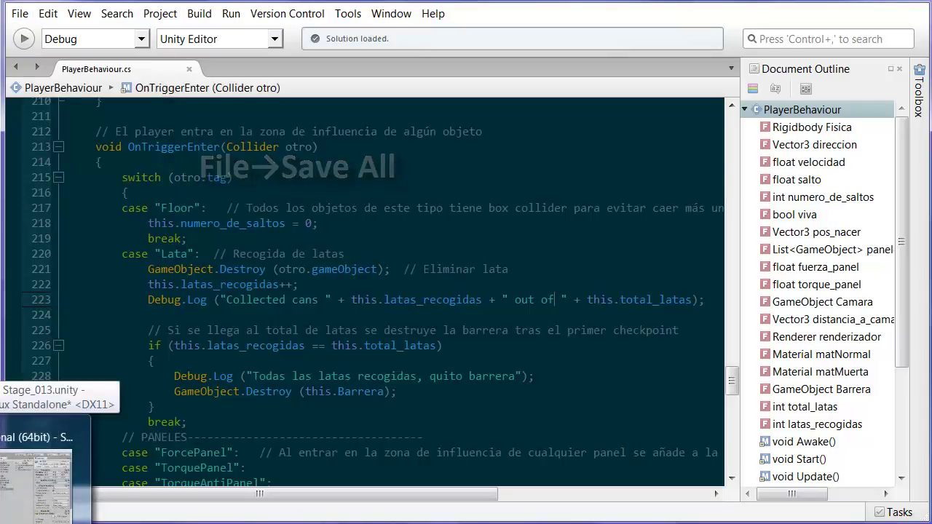
- Back in Unity, save the Stage_013 scene with File > Save Scenes, then reopen the File menu
key(alt+Tab)
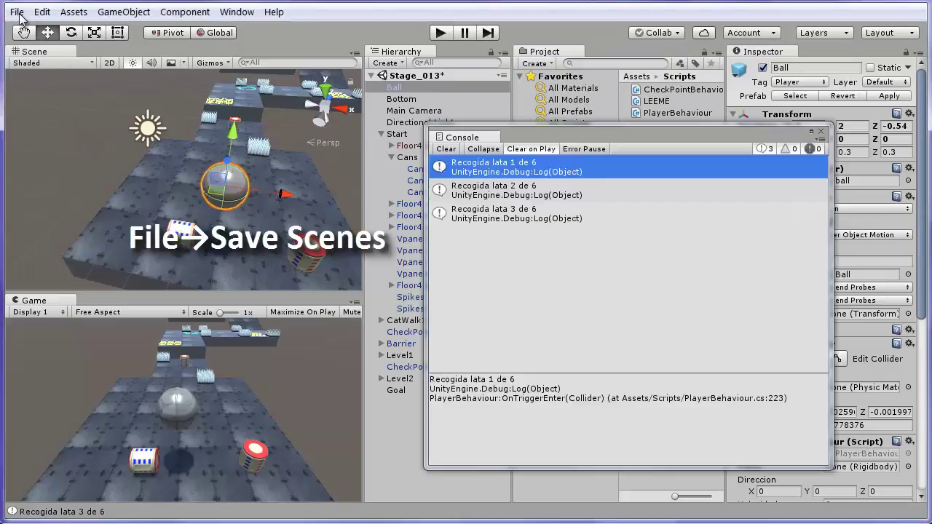
click(17, 12)
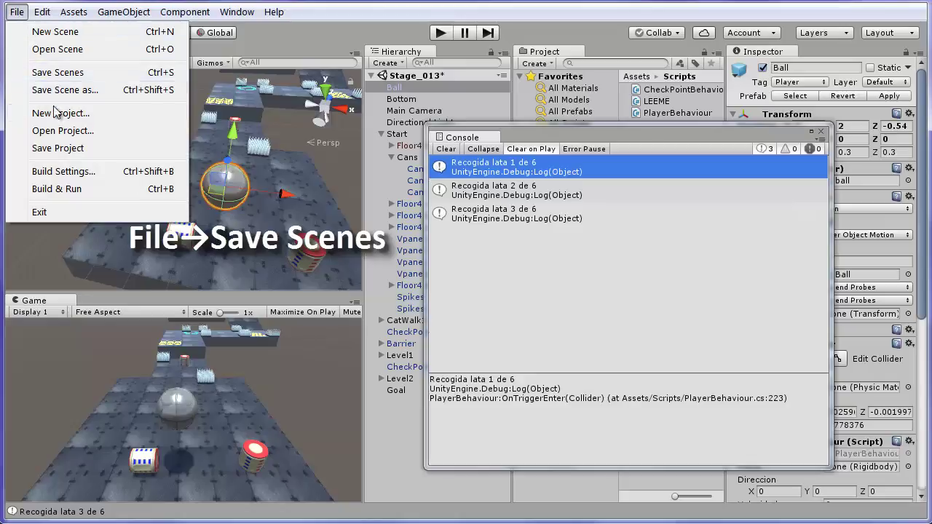
click(67, 73)
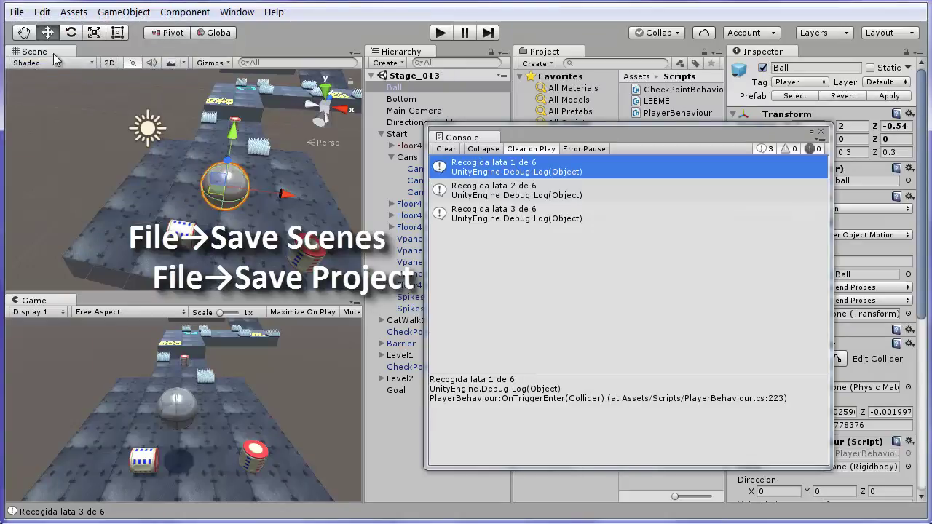
click(17, 11)
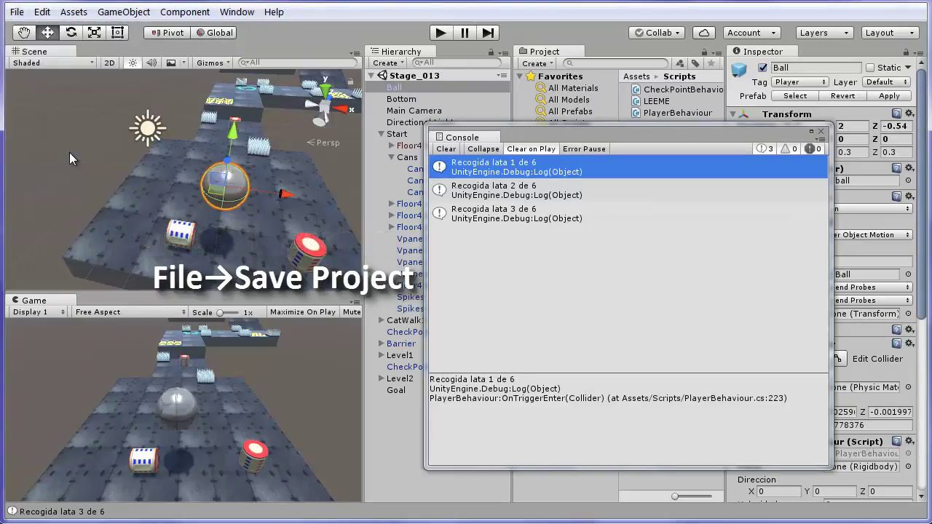